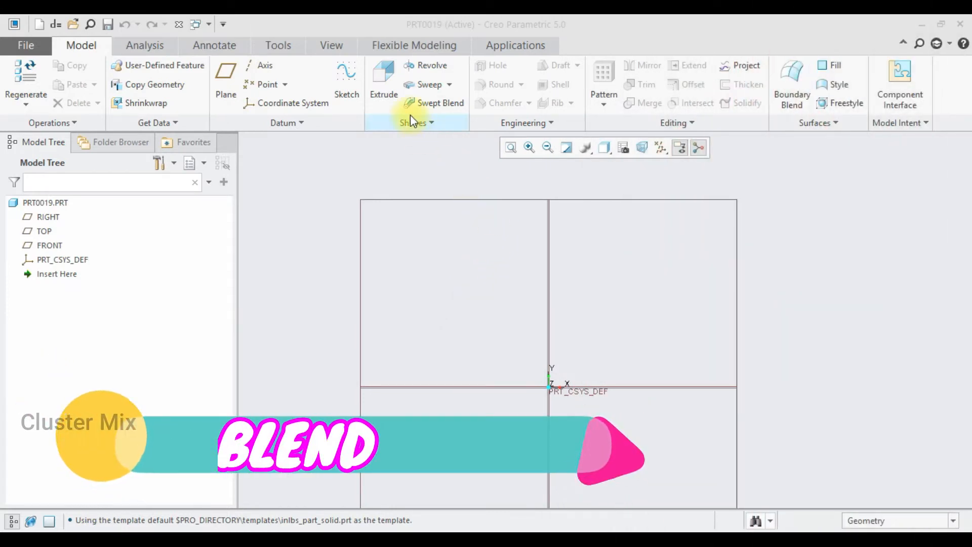
Step: Start a Blend feature with sketched sections and open the Section 1 sketch on the FRONT plane
left_click(425, 122)
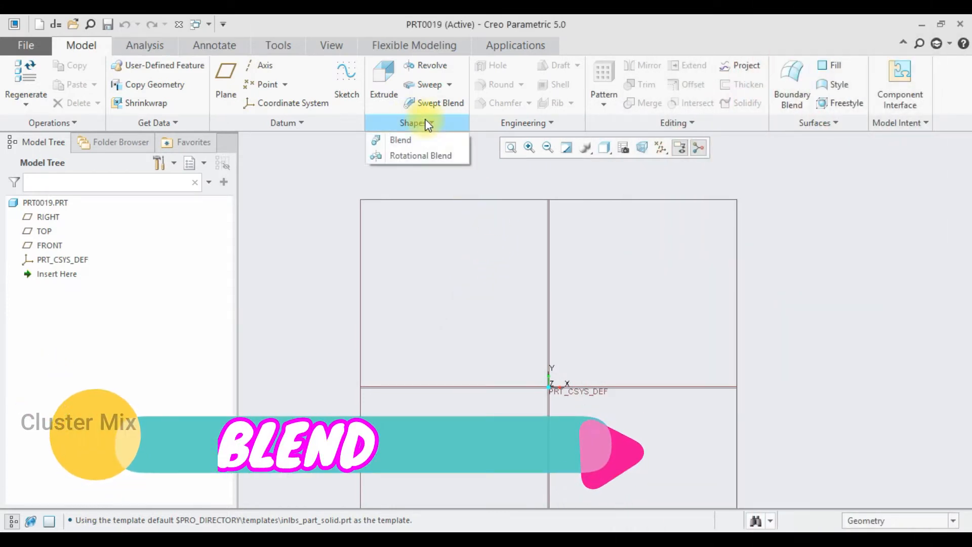
left_click(400, 141)
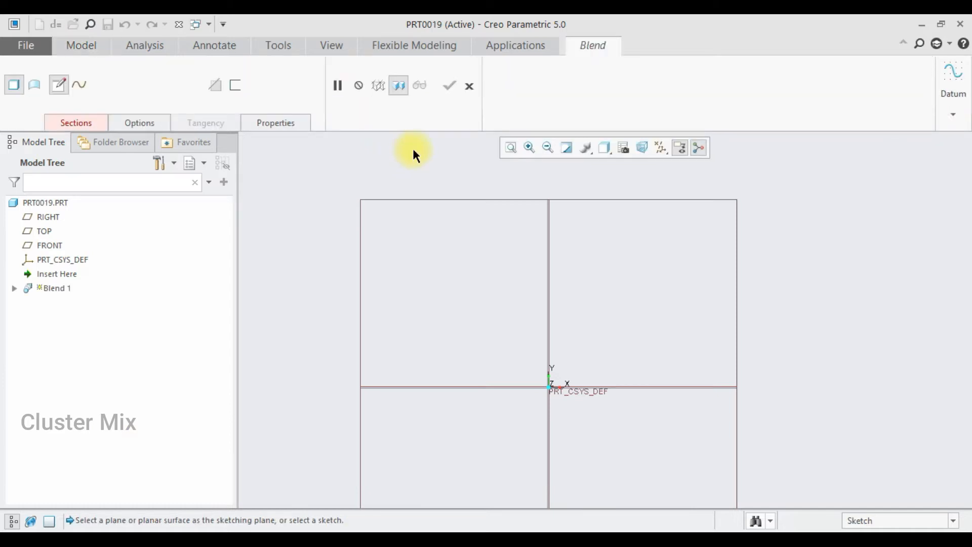
left_click(72, 124)
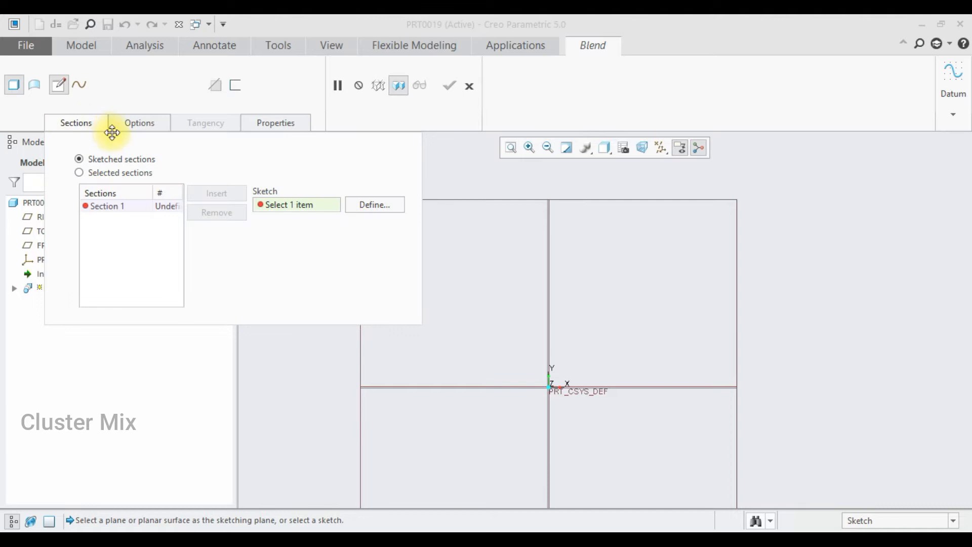
left_click(375, 204)
left_click(434, 200)
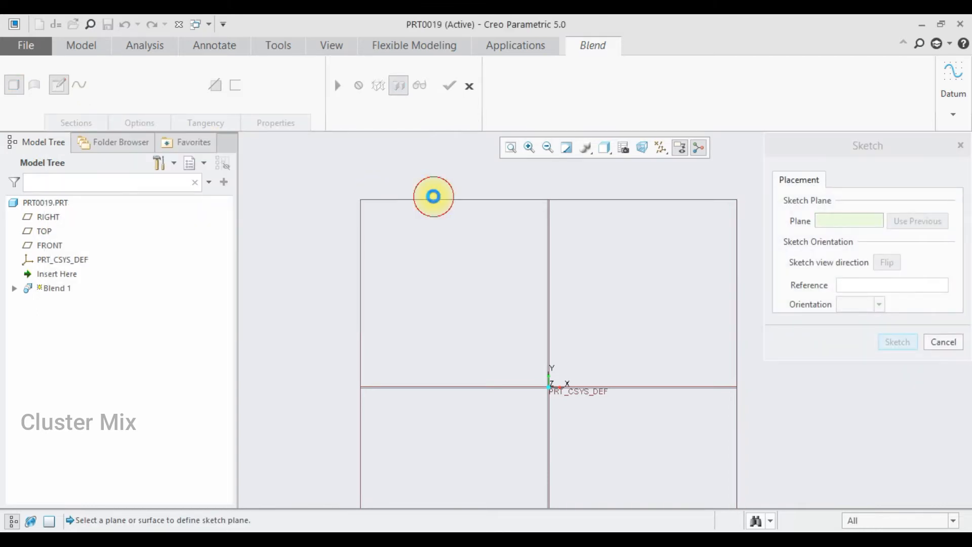
left_click(905, 343)
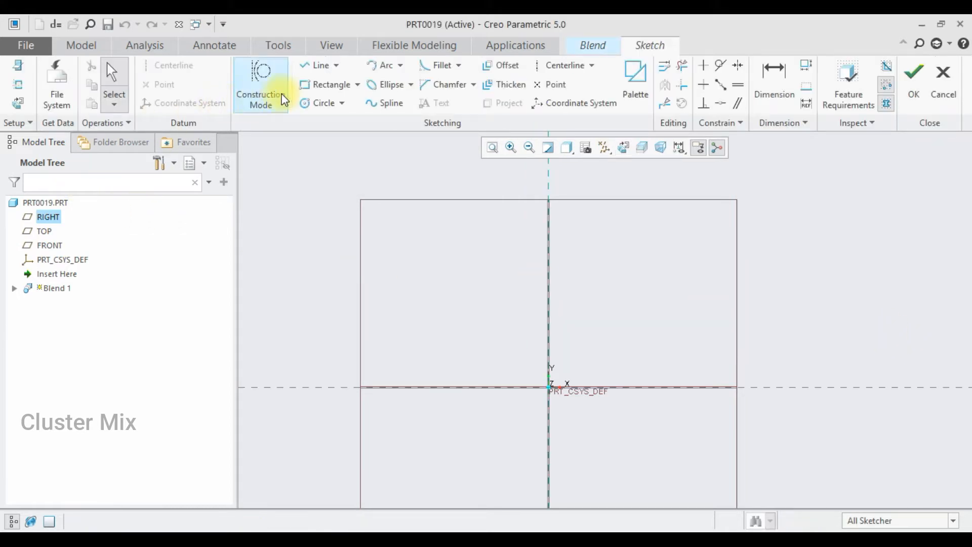
Step: Sketch a center rectangle at the origin, wider than it is tall, as Section 1 and finish the sketch
left_click(358, 85)
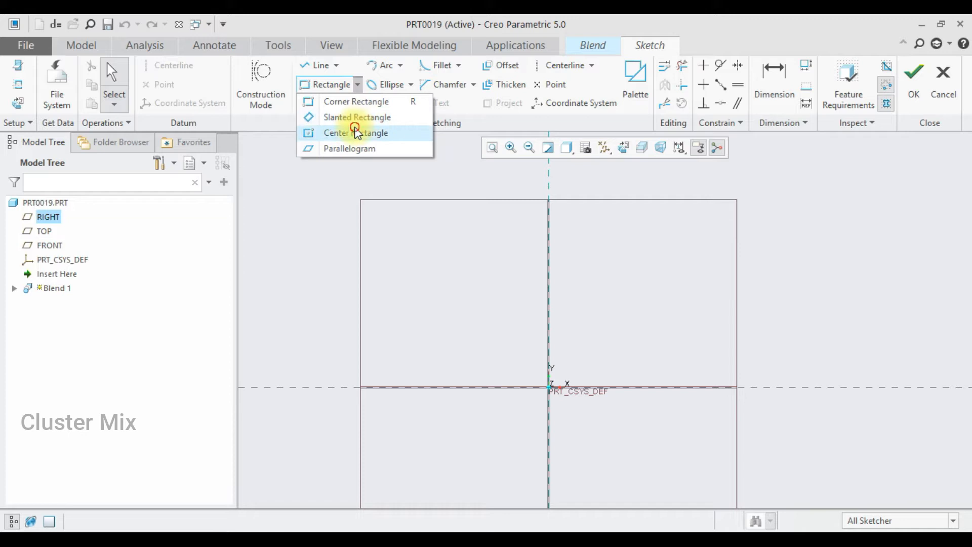
left_click(355, 132)
left_click(549, 387)
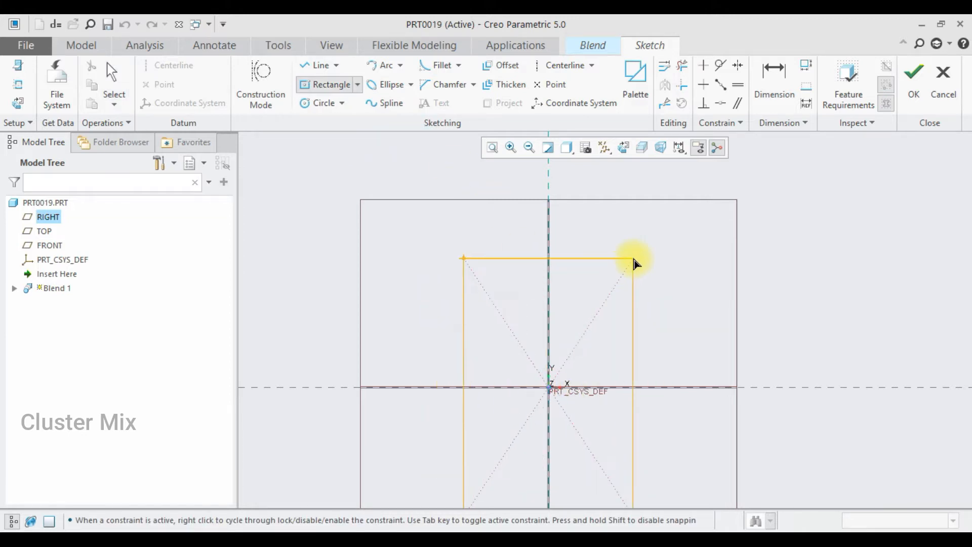
left_click(675, 471)
scroll(719, 273, "down", 3)
scroll(696, 329, "up", 1)
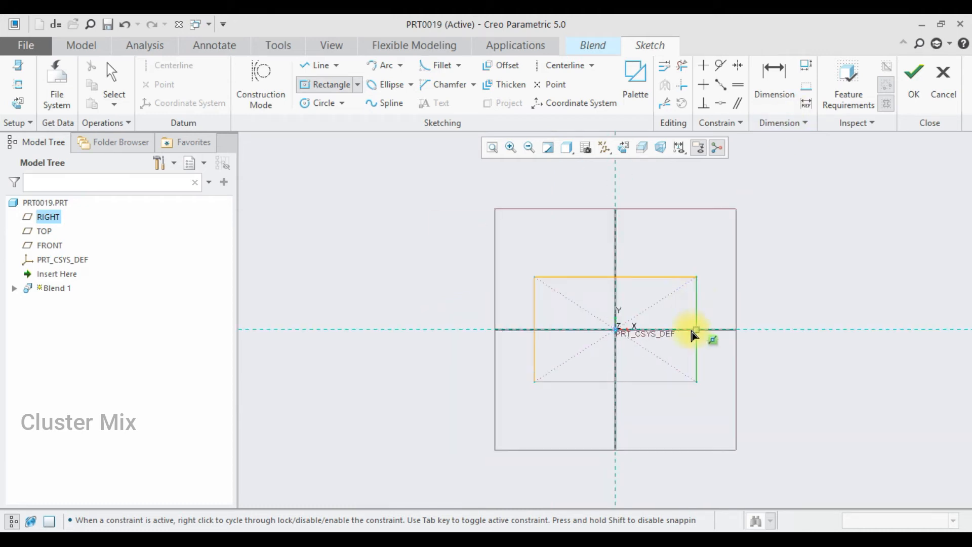
left_click(912, 75)
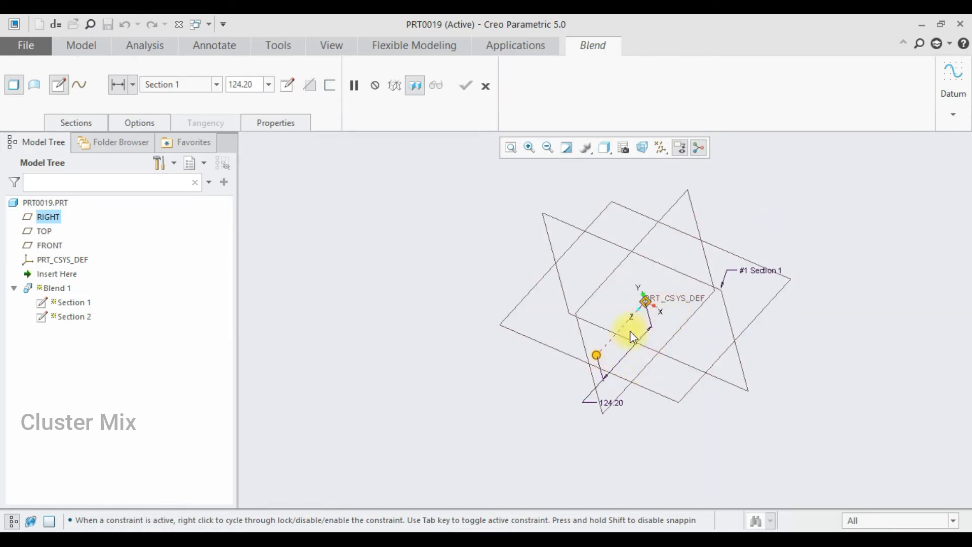
Step: Set the offset of Section 2 from Section 1 to 100
left_click(76, 123)
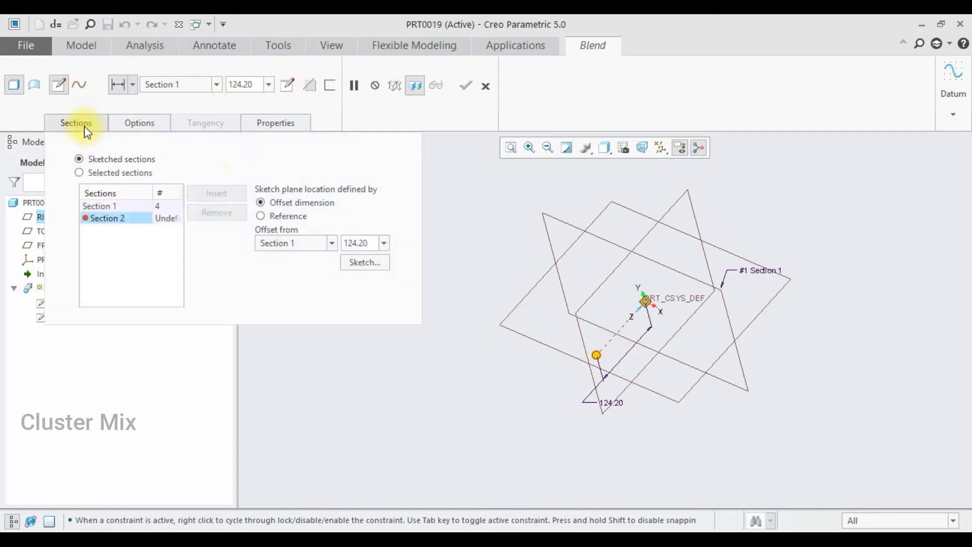
left_click(361, 243)
type("100")
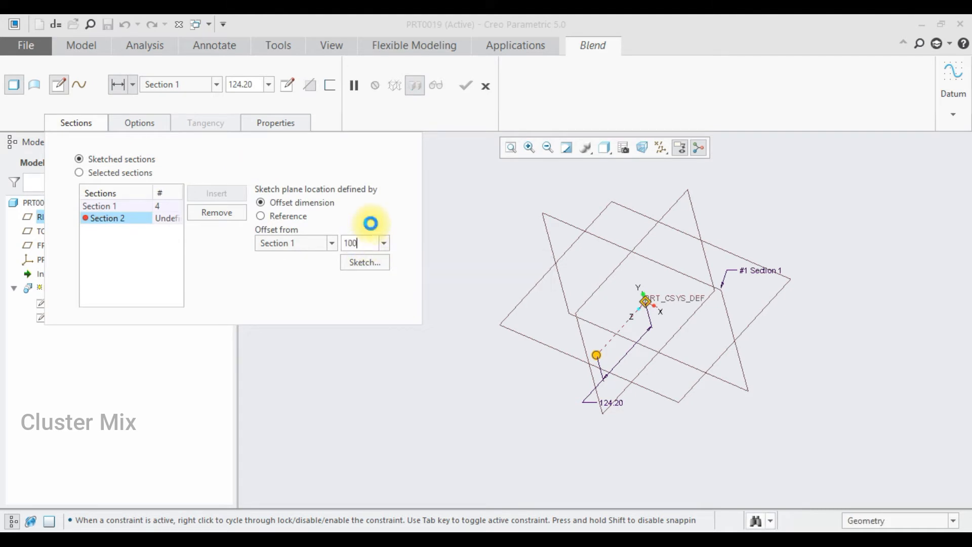
key("Return")
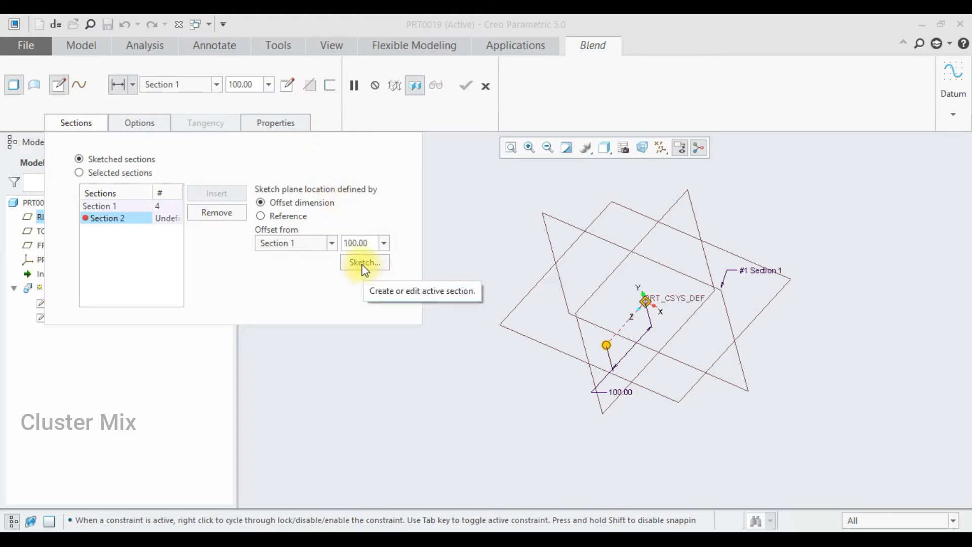
Step: Sketch a circle about 310 in diameter centered on the origin for Section 2 and try to finish the sketch
left_click(295, 89)
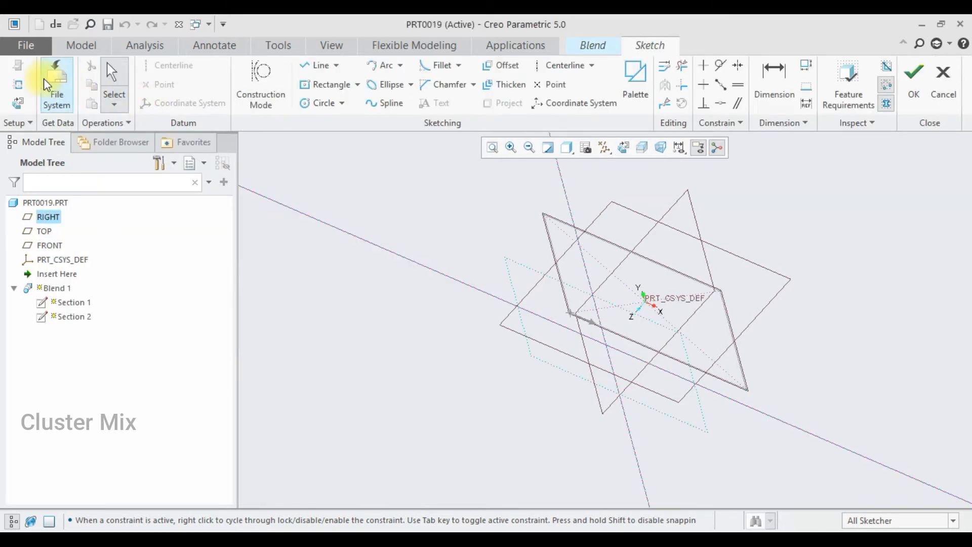
left_click(18, 108)
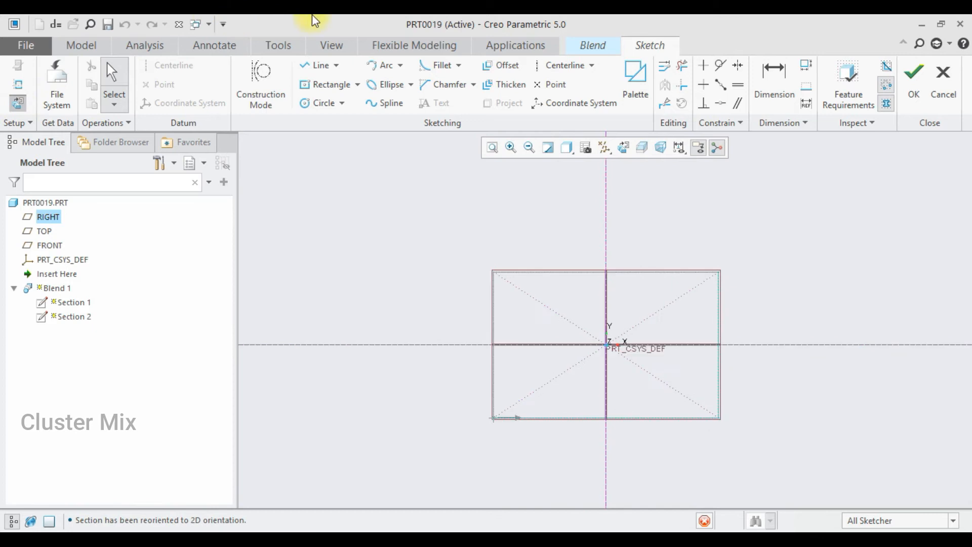
left_click(316, 103)
left_click(606, 344)
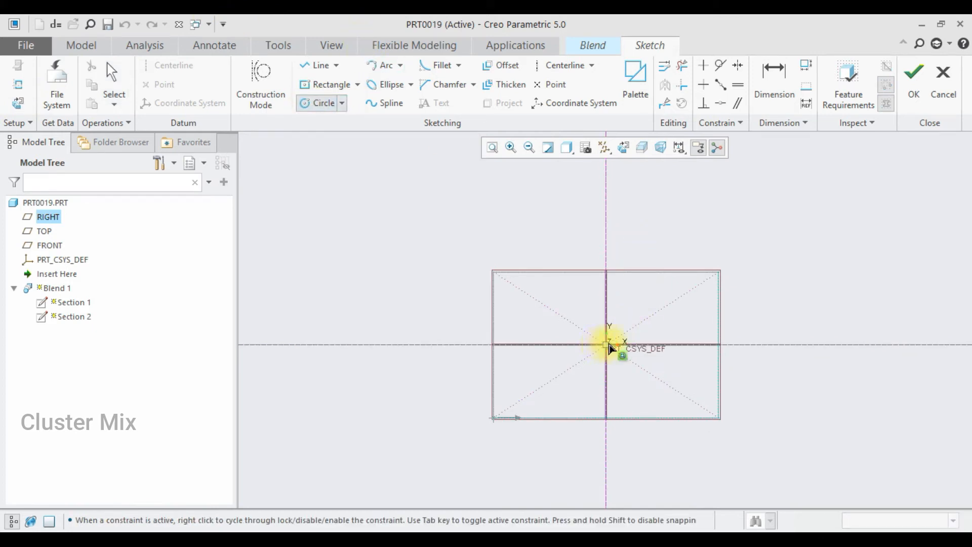
left_click(563, 258)
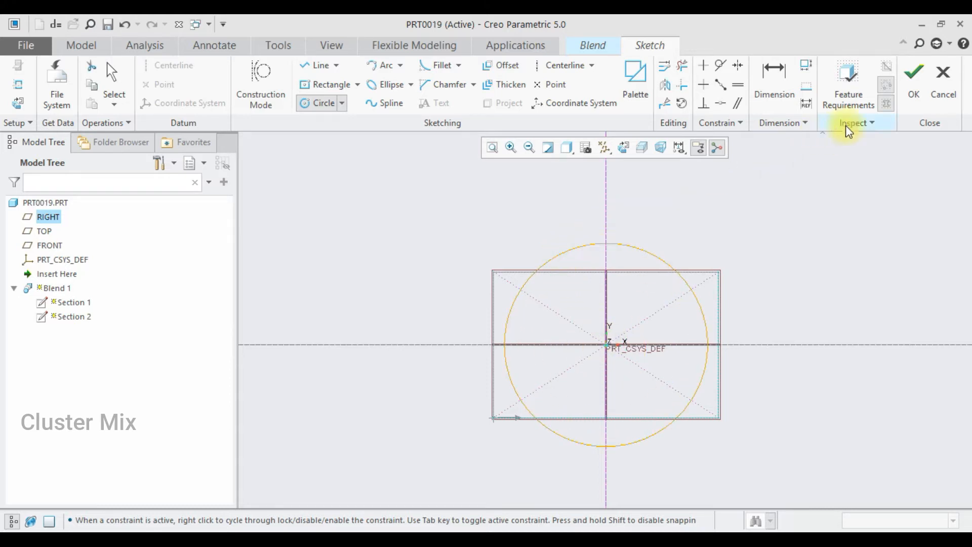
left_click(909, 89)
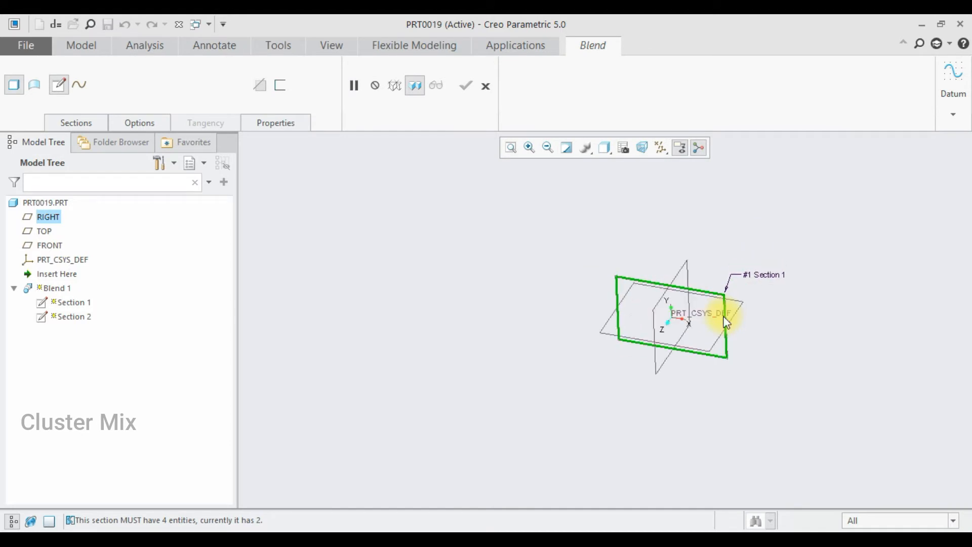
Step: Reopen the Section 2 sketch for editing and orient it parallel to the screen
left_click(93, 122)
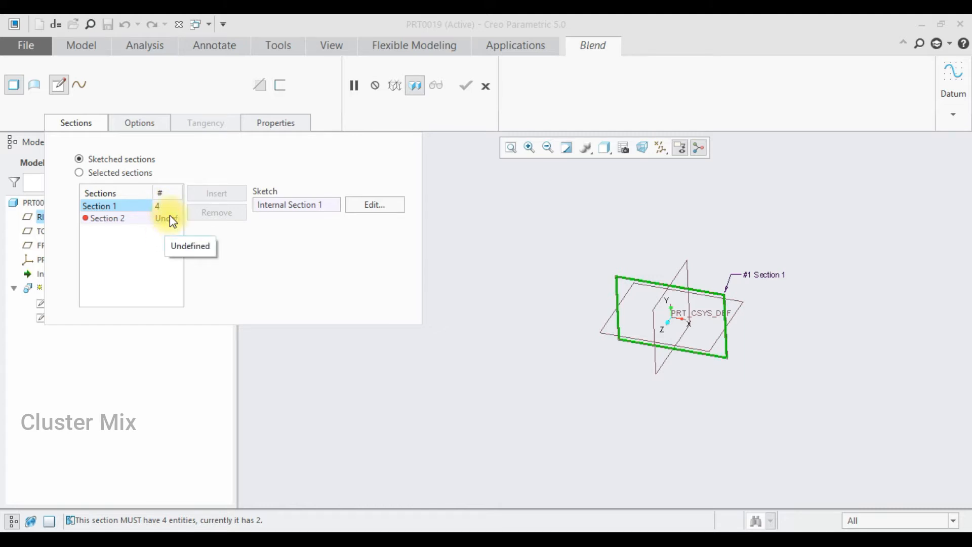
left_click(120, 220)
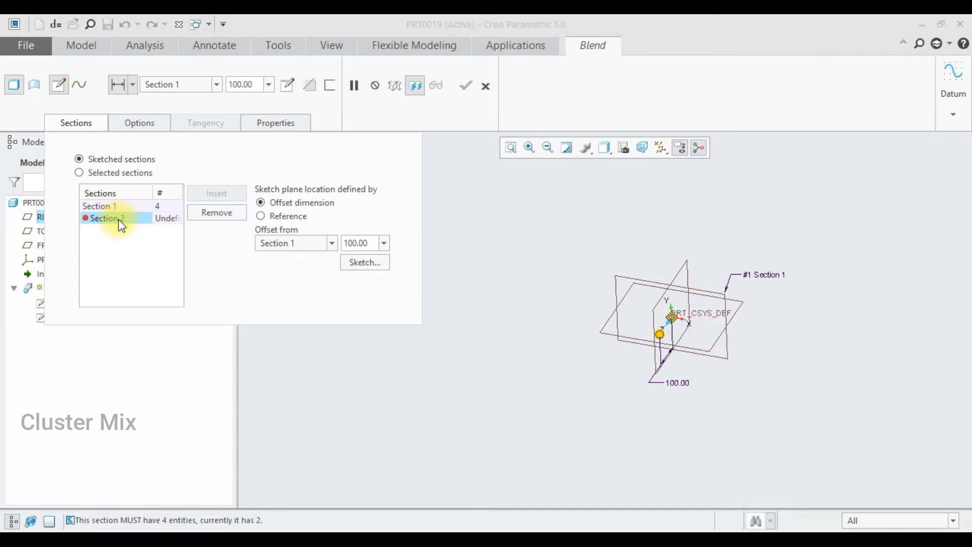
left_click(349, 267)
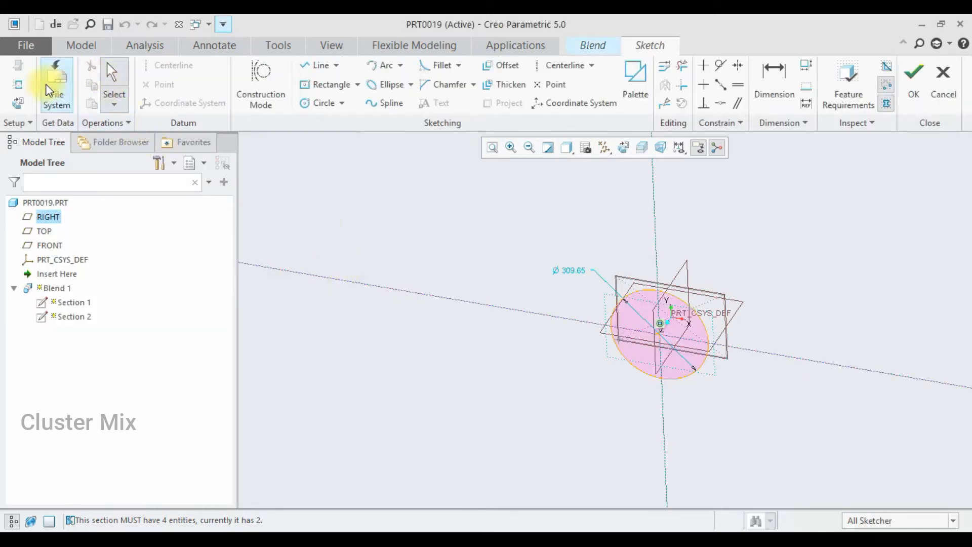
left_click(19, 106)
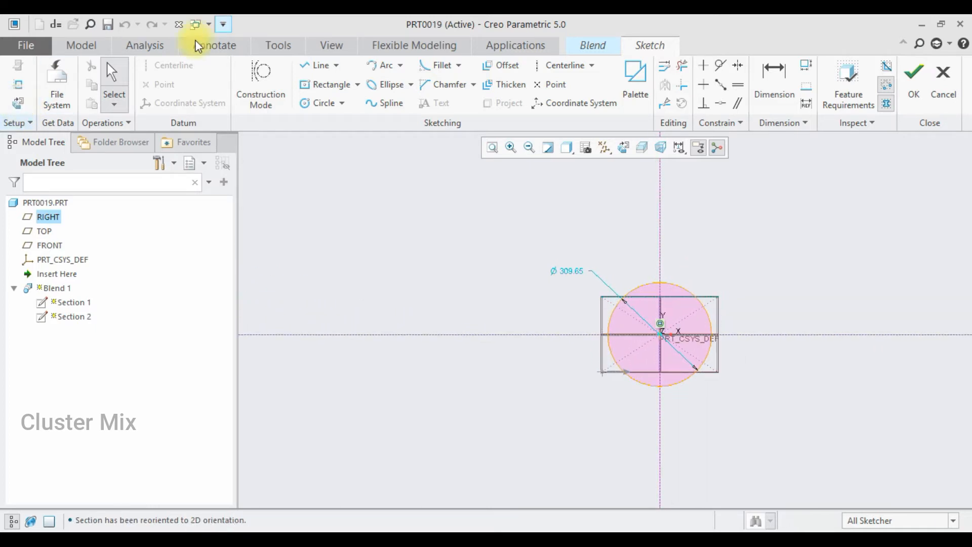
Step: Draw two crossing diagonal centerlines through the circle's center
left_click(555, 68)
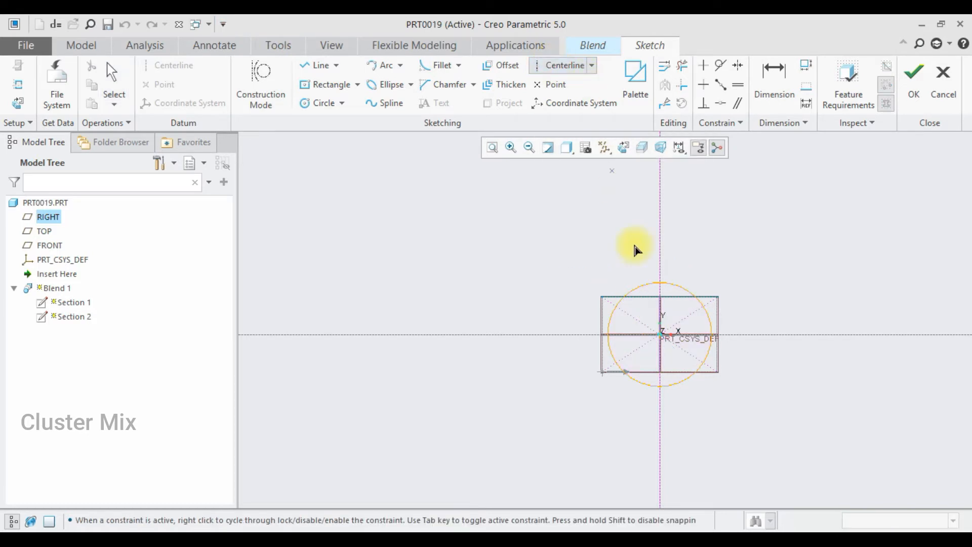
left_click(660, 332)
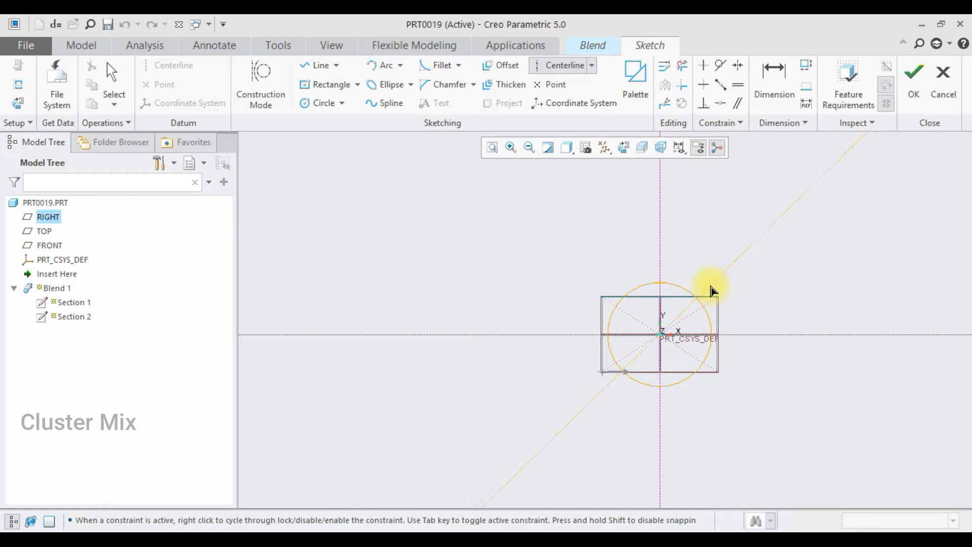
left_click(711, 289)
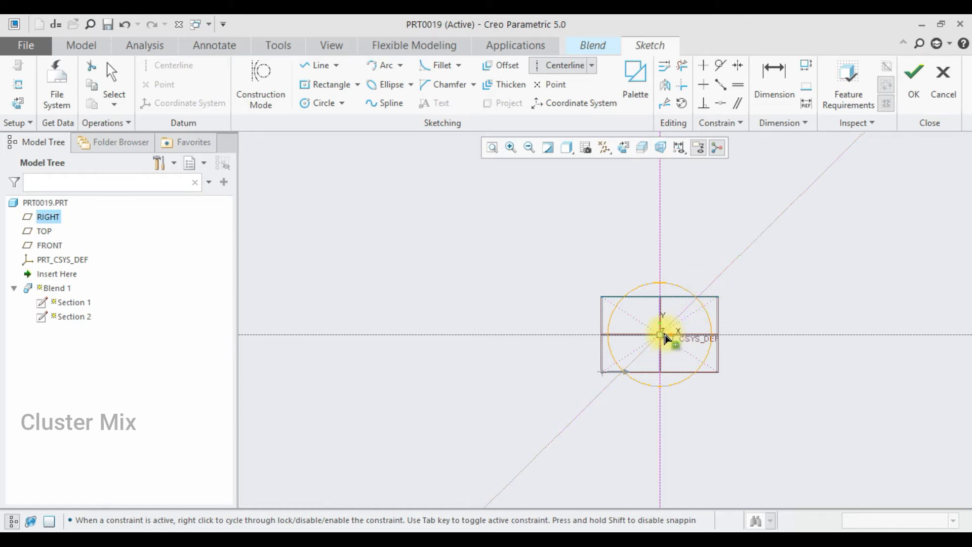
left_click(663, 336)
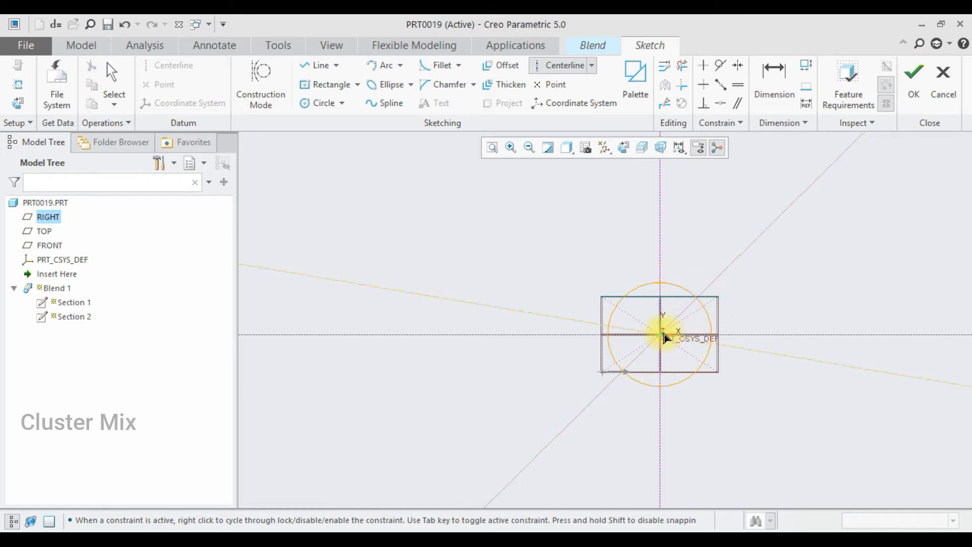
left_click(621, 312)
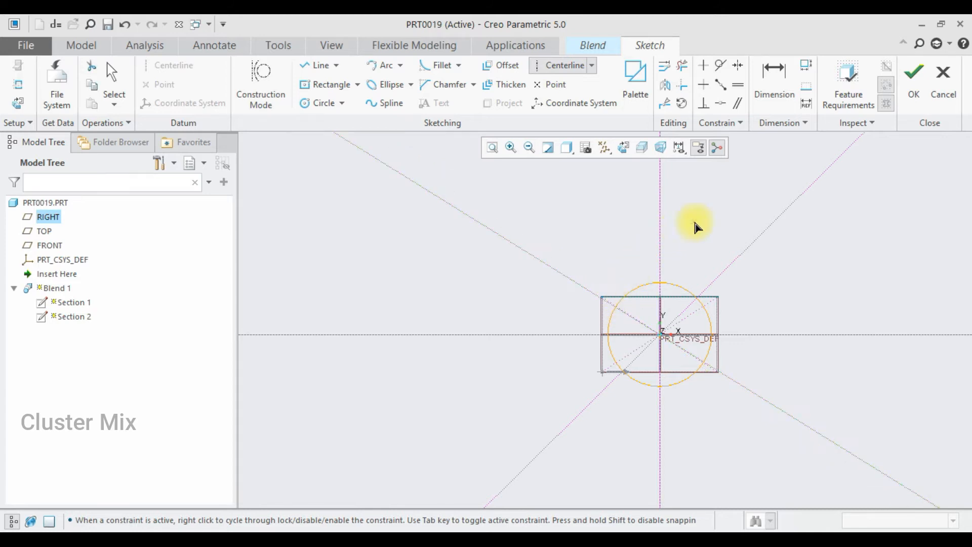
middle_click(705, 227)
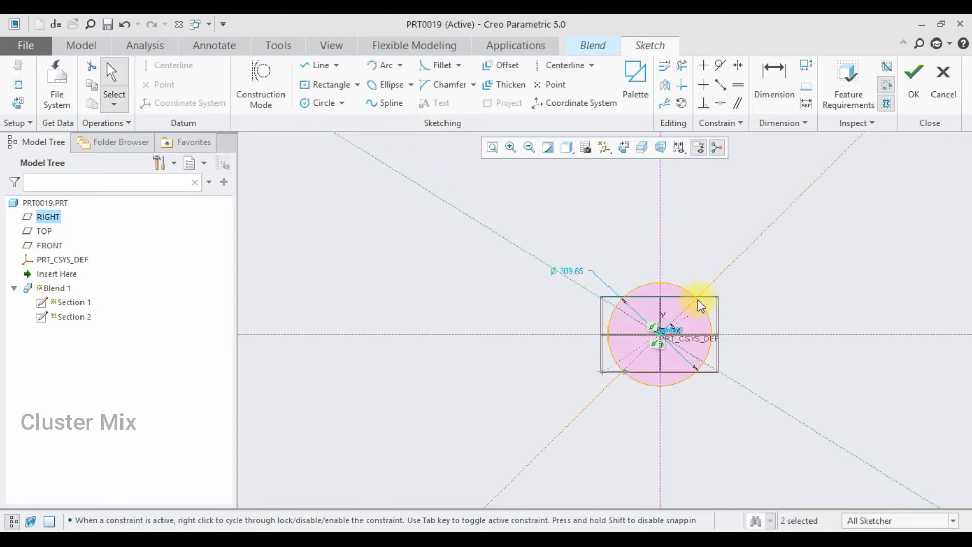
Step: Set the angle of the first diagonal centerline, rising to the upper right, to 45 degrees
scroll(686, 319, "up", 4)
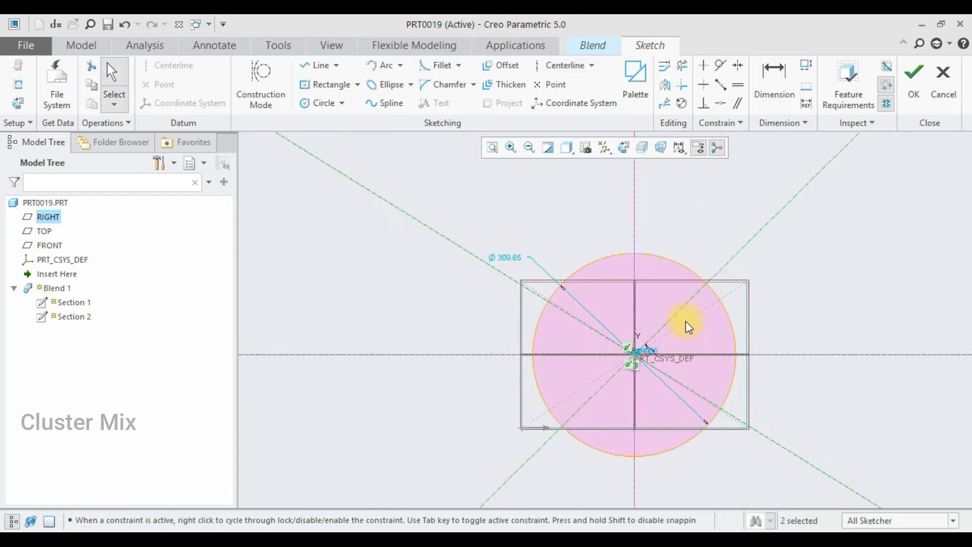
double_click(635, 360)
type("4")
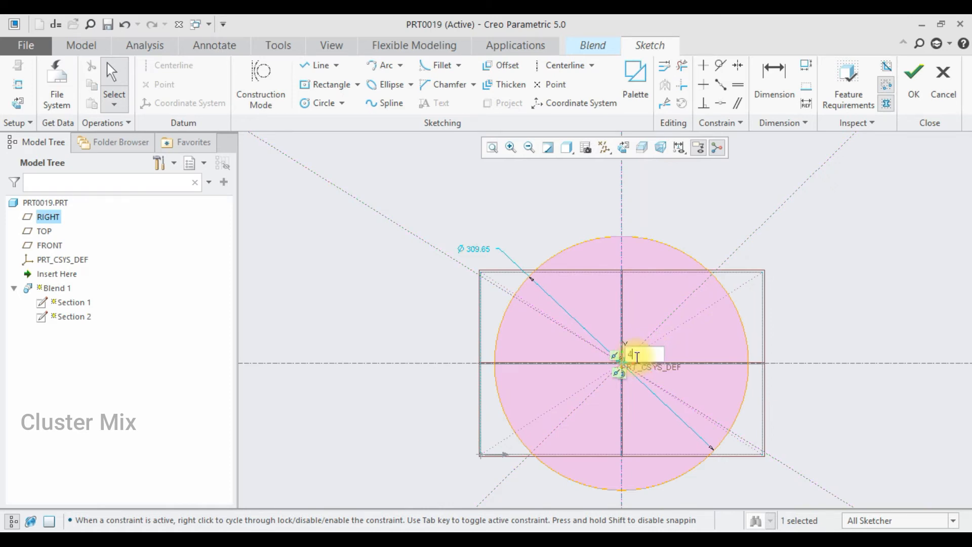
type("5")
key("Return")
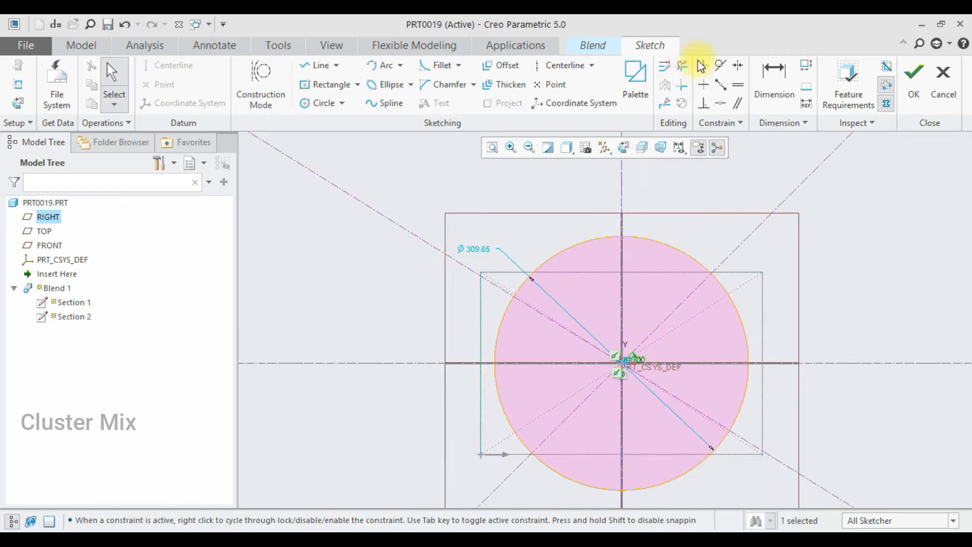
Step: Dimension the angle between the second diagonal centerline and the horizontal axis and set it to 45 degrees
left_click(767, 76)
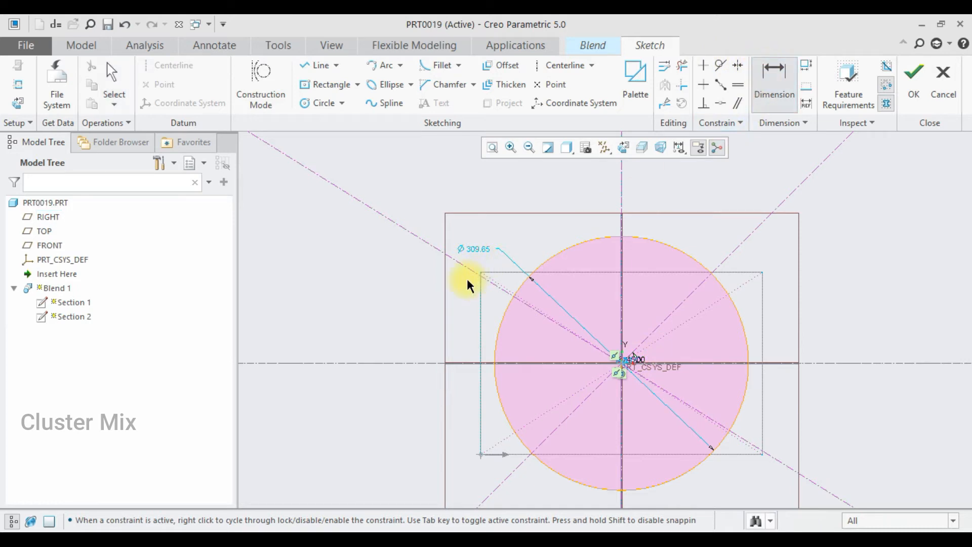
left_click(463, 360)
middle_click(453, 317)
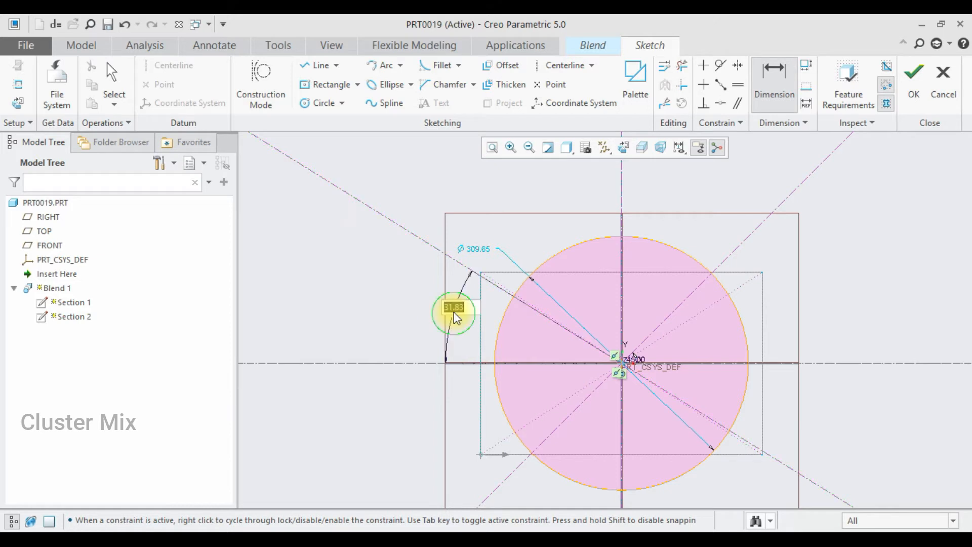
type("45")
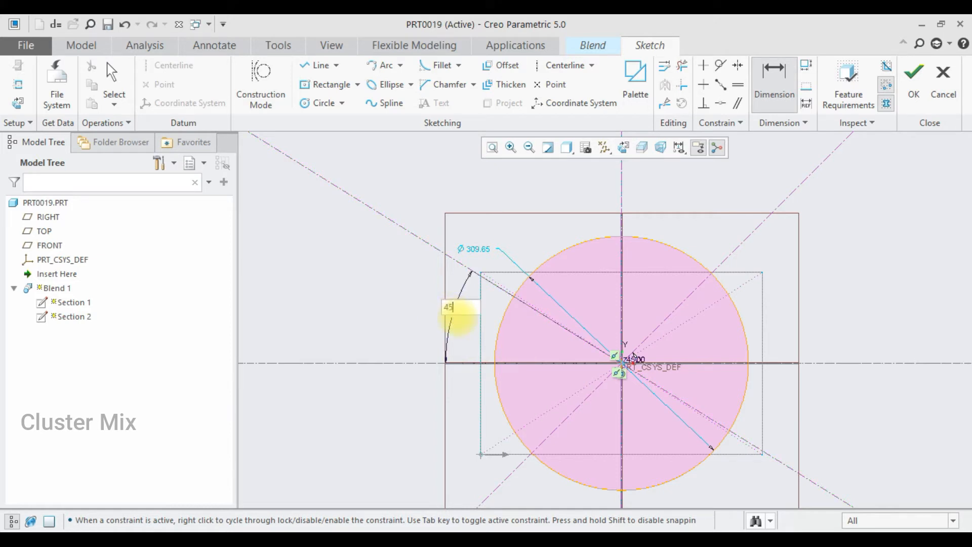
key("Return")
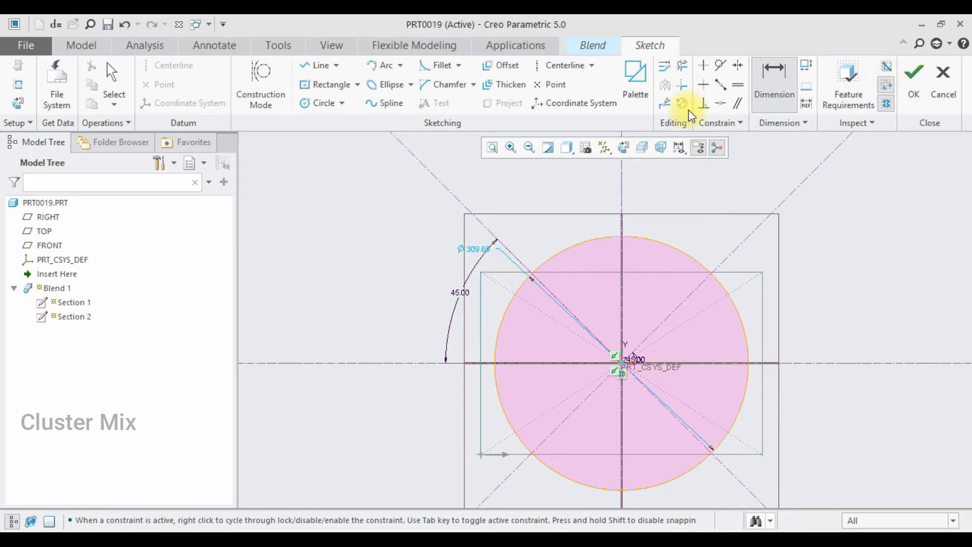
Step: Divide the circle at its four intersections with the two diagonal centerlines
left_click(664, 102)
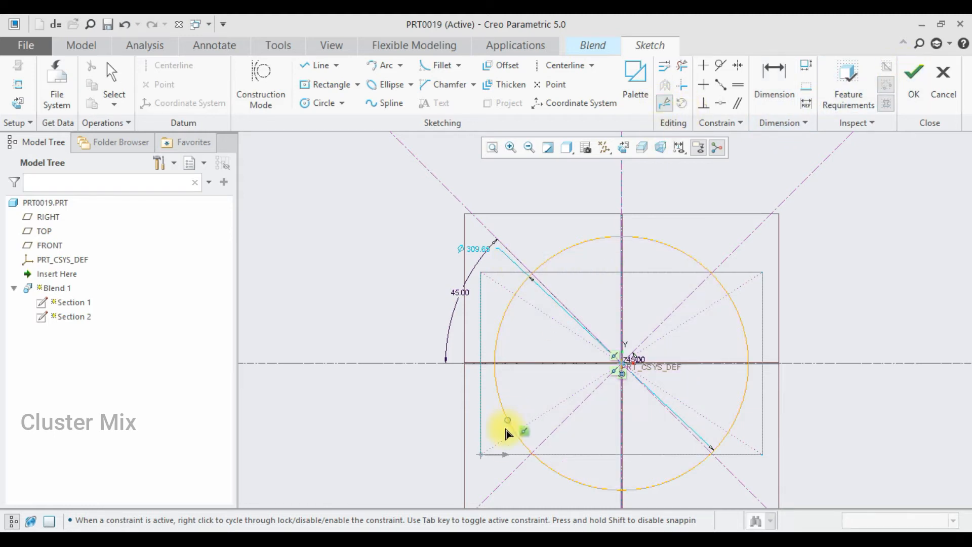
left_click(530, 456)
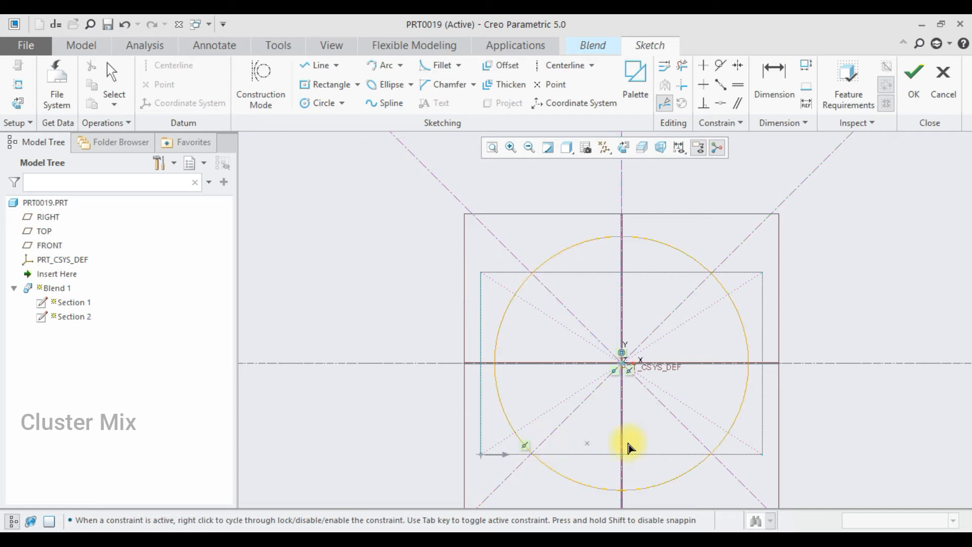
left_click(714, 455)
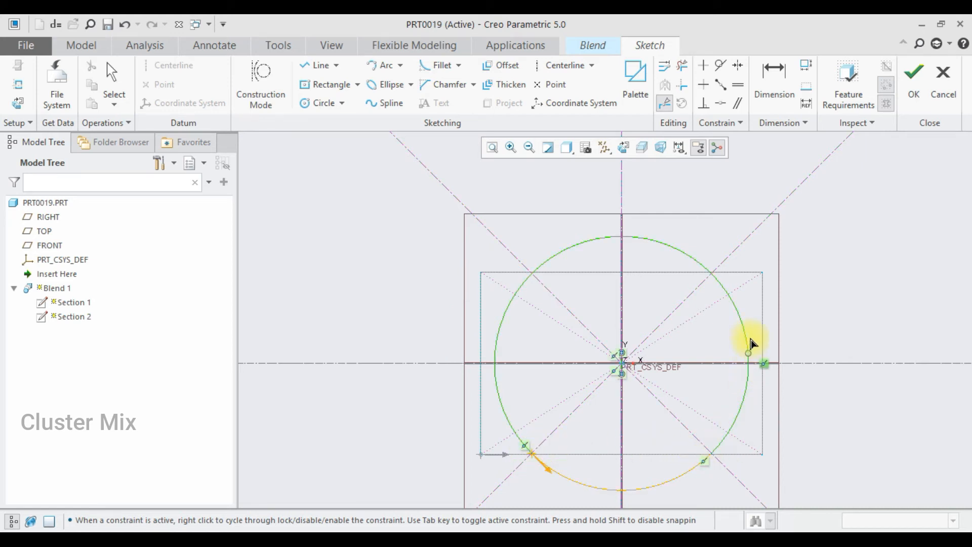
left_click(709, 270)
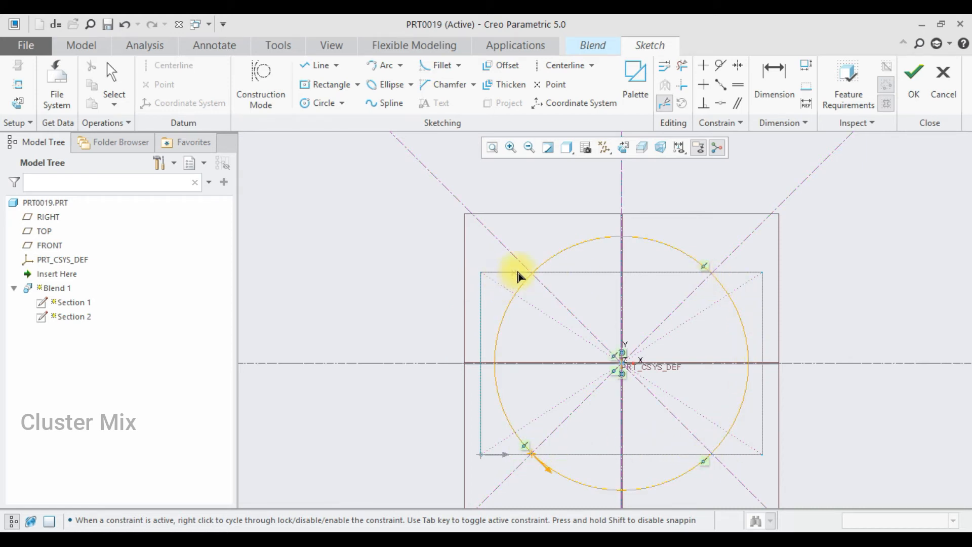
left_click(530, 274)
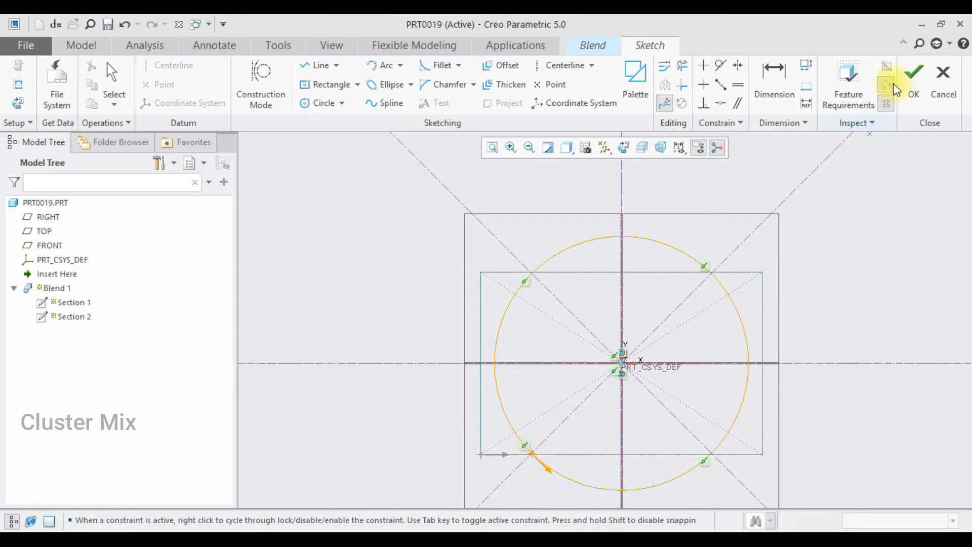
Step: Finish the Section 2 sketch and insert a third section into the blend
left_click(913, 85)
middle_click_drag(819, 285, 769, 335)
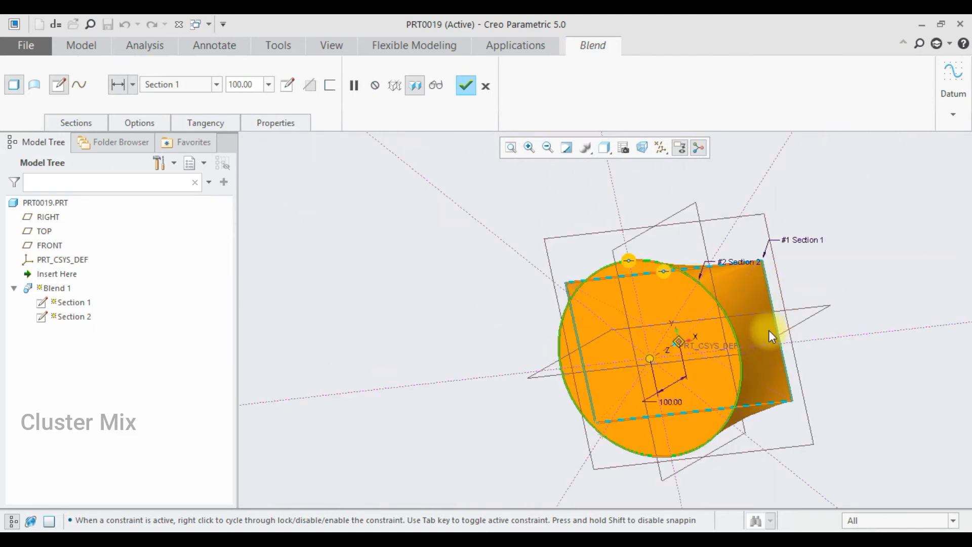
scroll(768, 330, "down", 2)
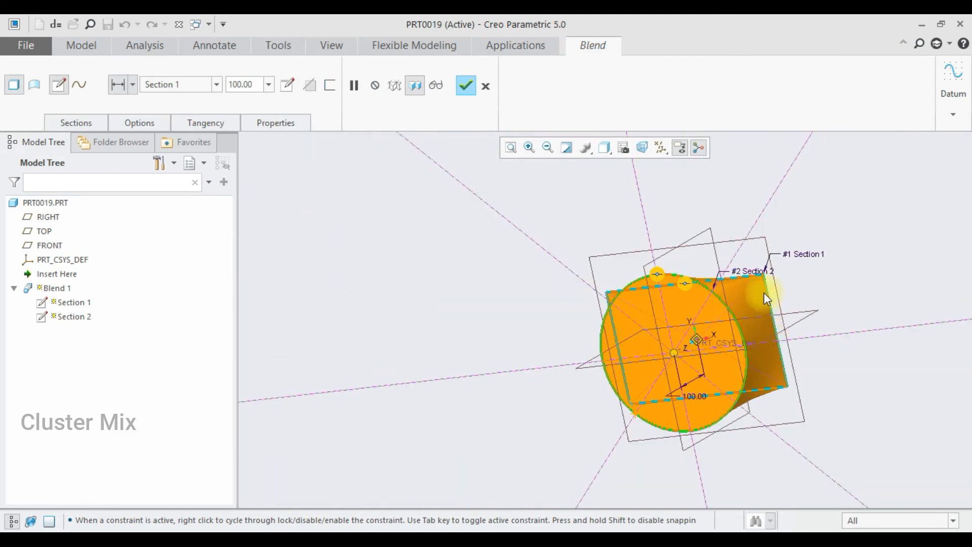
left_click(72, 123)
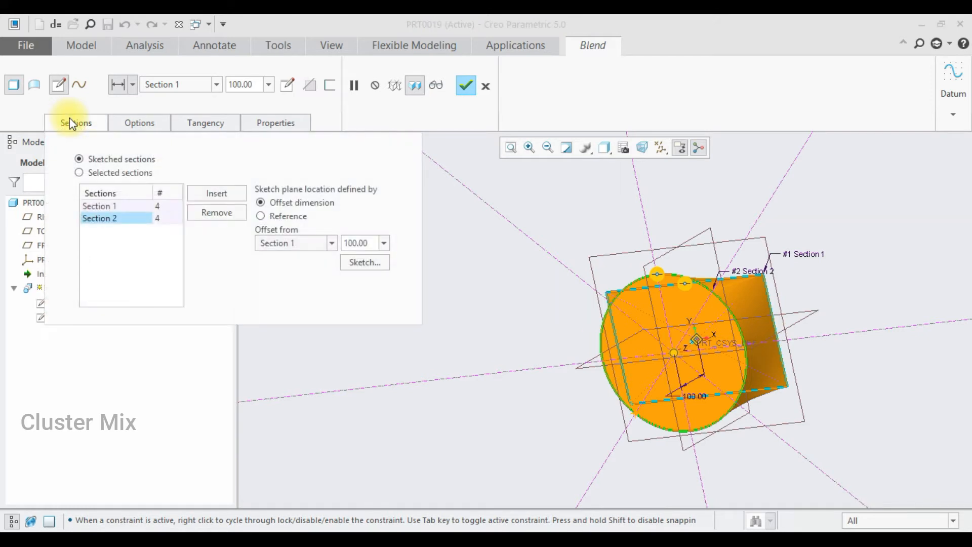
left_click(228, 194)
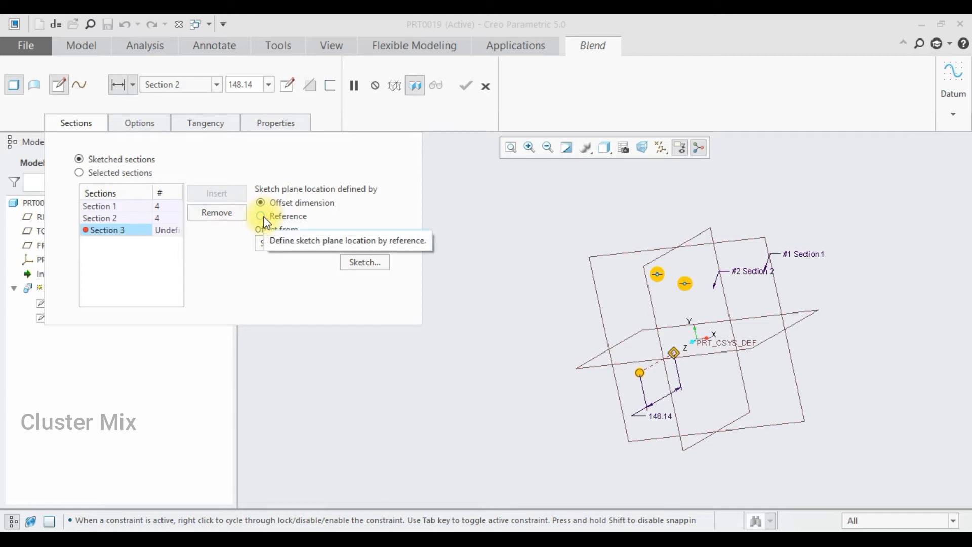
Step: Create a datum plane offset 250 from the FRONT plane and resume the paused blend feature
left_click(949, 120)
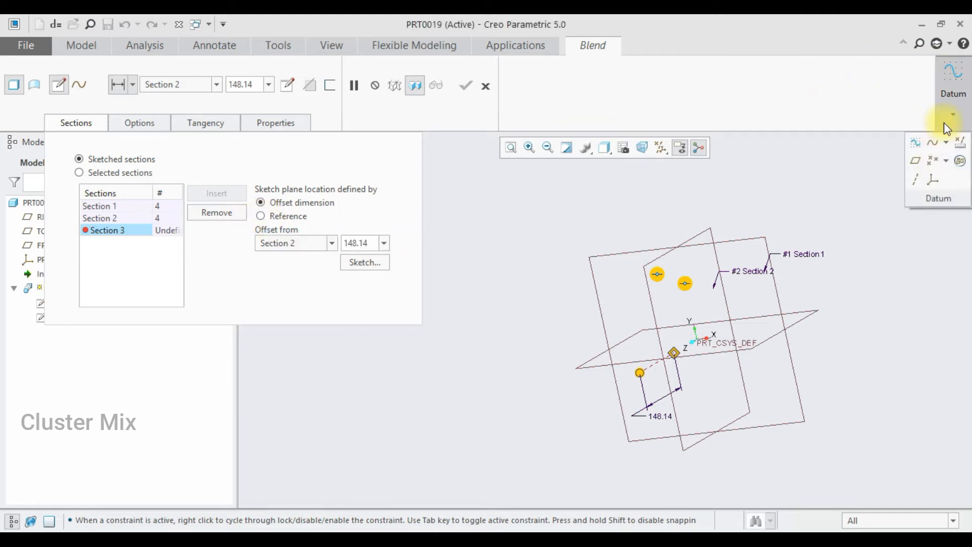
left_click(914, 163)
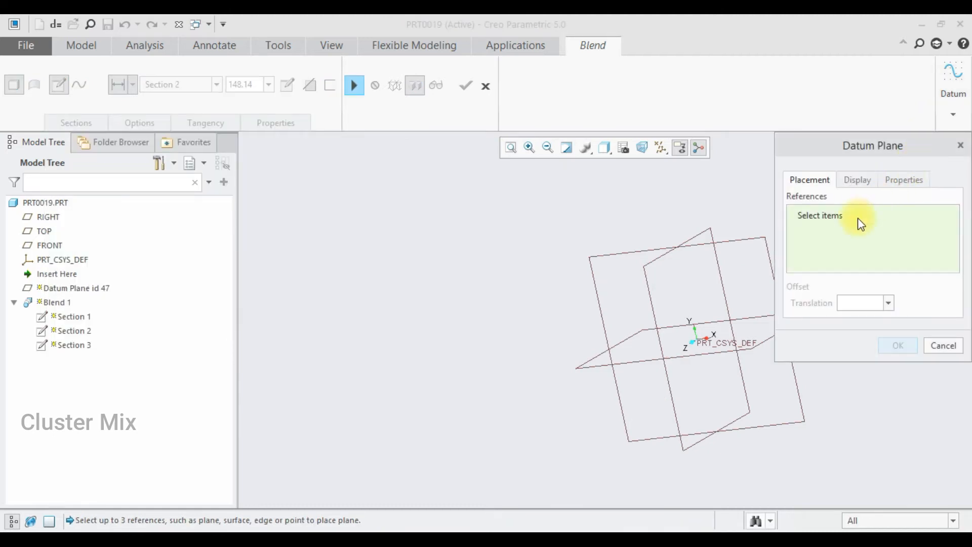
left_click(744, 239)
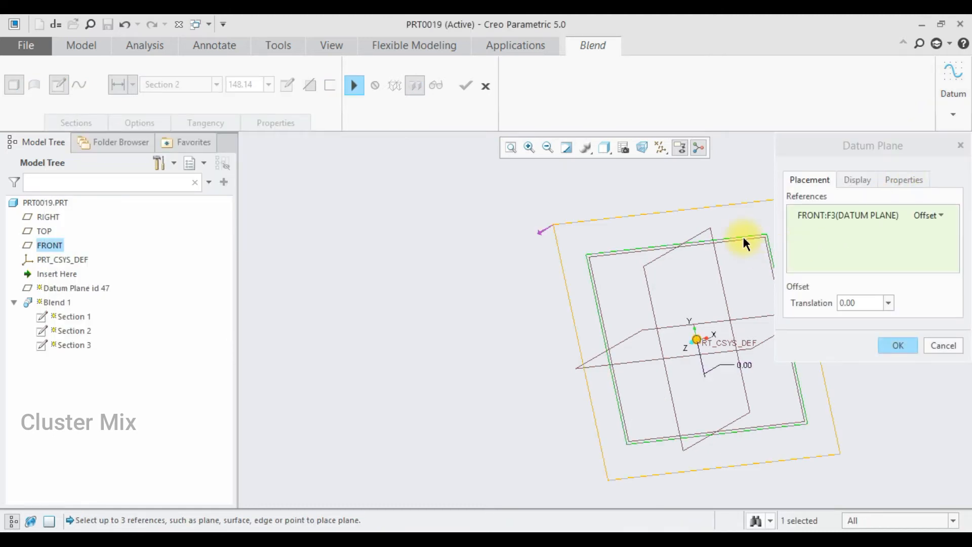
left_click_drag(698, 346, 632, 376)
double_click(871, 303)
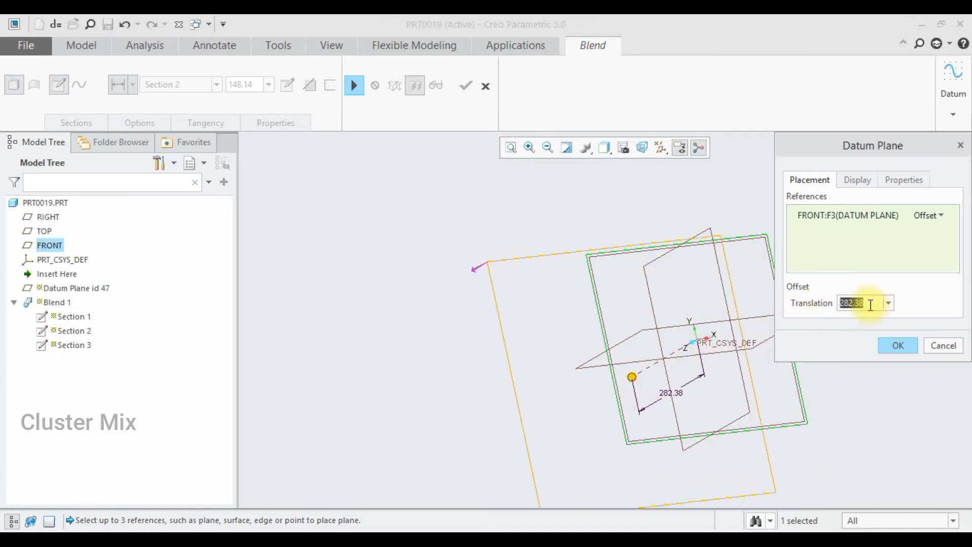
type("250")
key("Return")
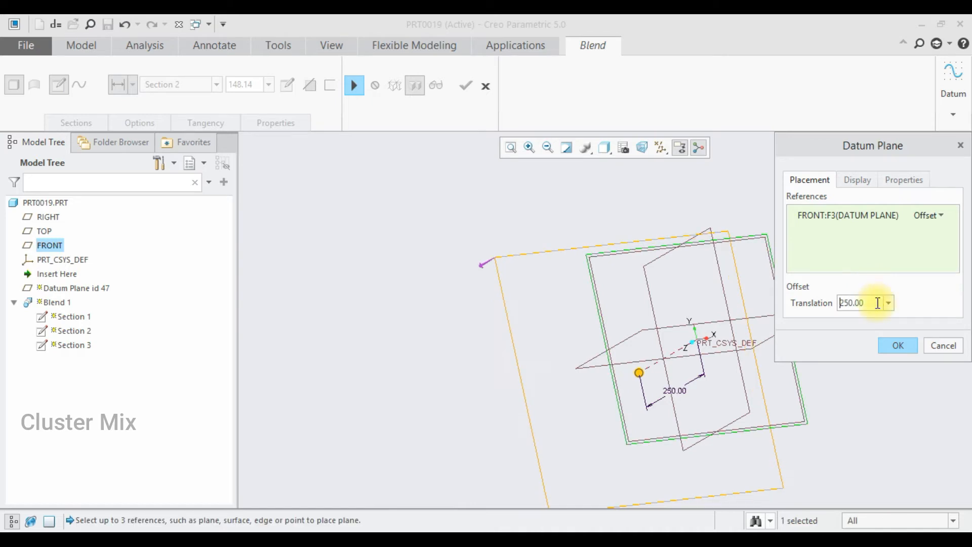
left_click(903, 348)
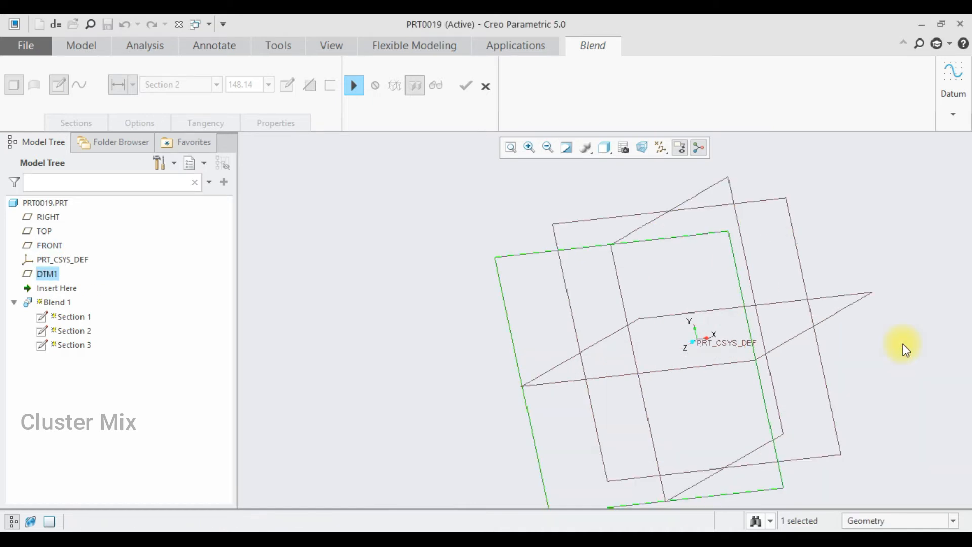
left_click(361, 80)
Step: Start the Section 3 sketch with its plane located by offset from Section 2, and orient it parallel to the screen
left_click(67, 123)
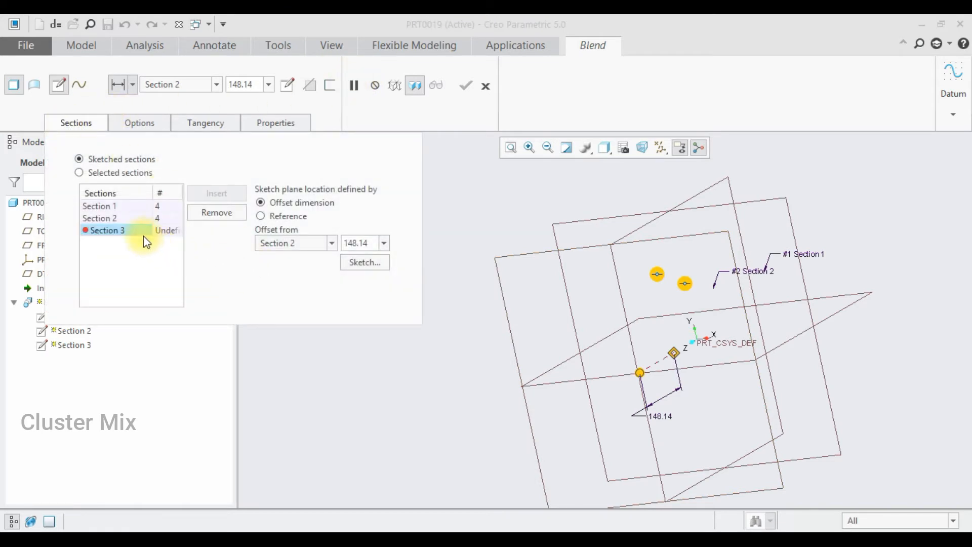
left_click(359, 260)
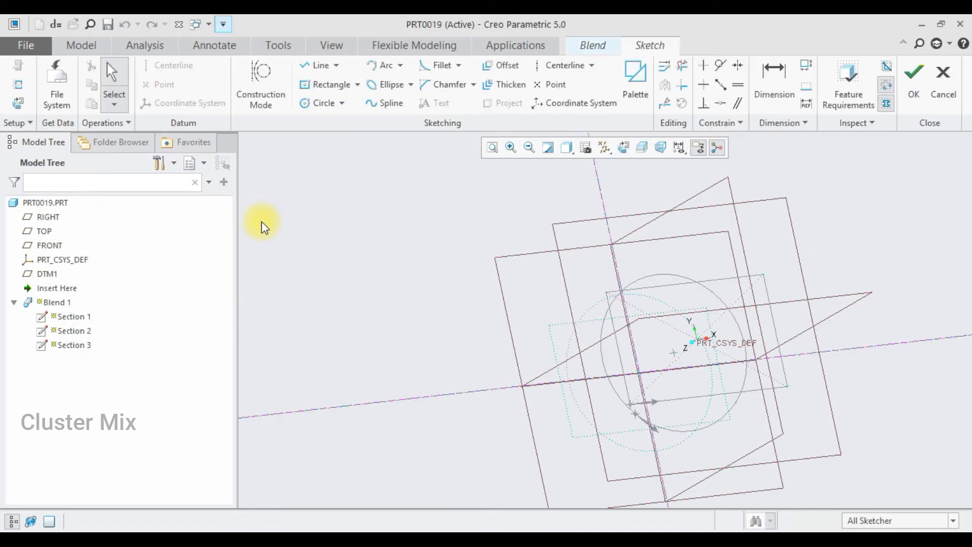
left_click(18, 103)
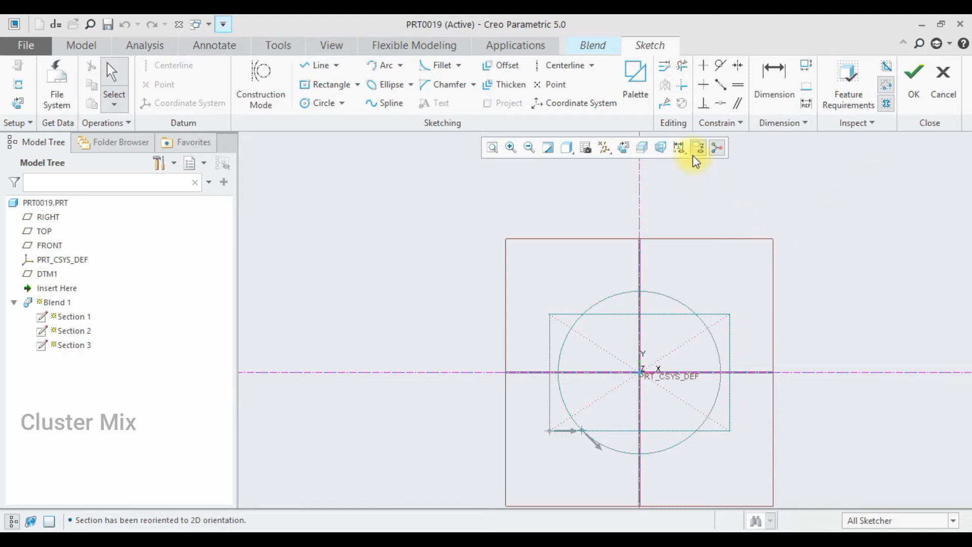
Step: Place a 3-sided triangle from the sketcher palette at the origin, scaled to about 285, and finish the sketch
left_click(639, 66)
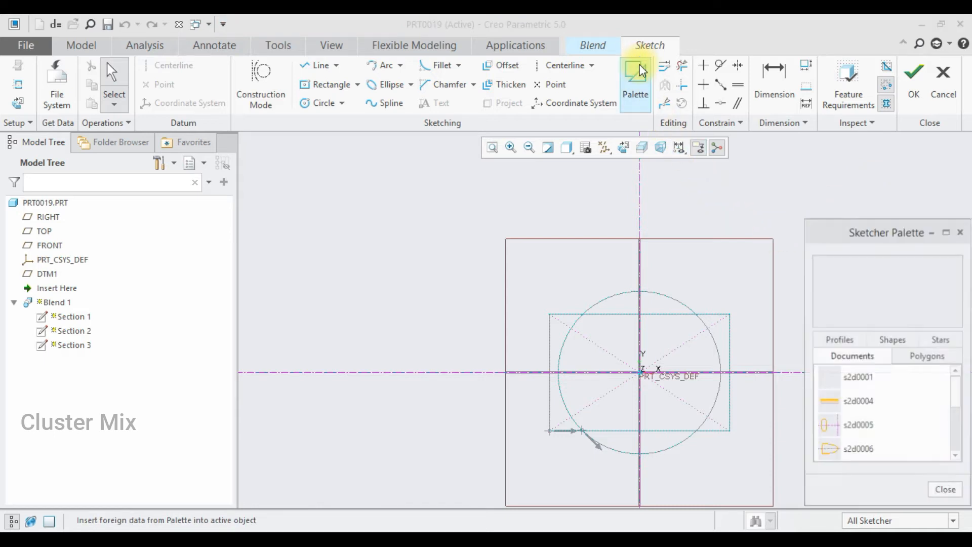
left_click(917, 357)
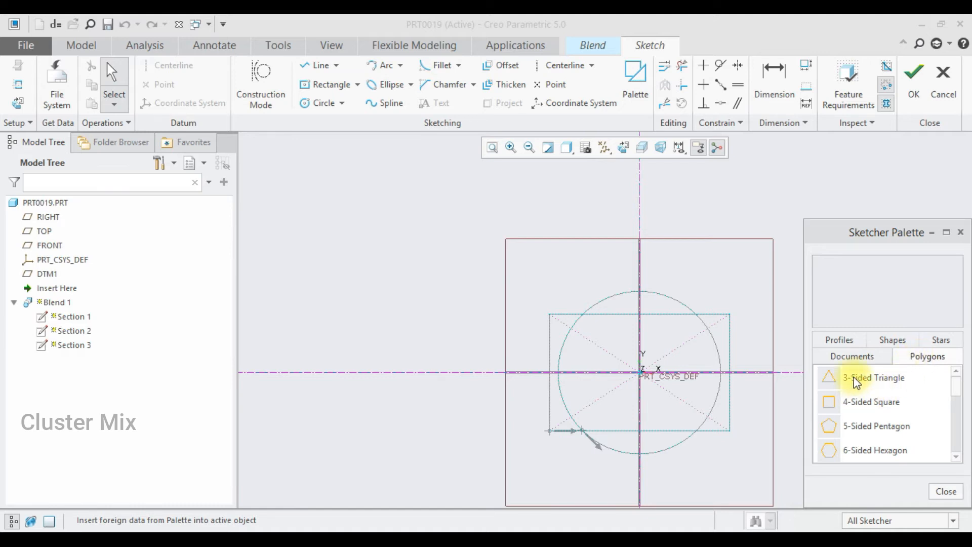
left_click_drag(856, 383, 638, 371)
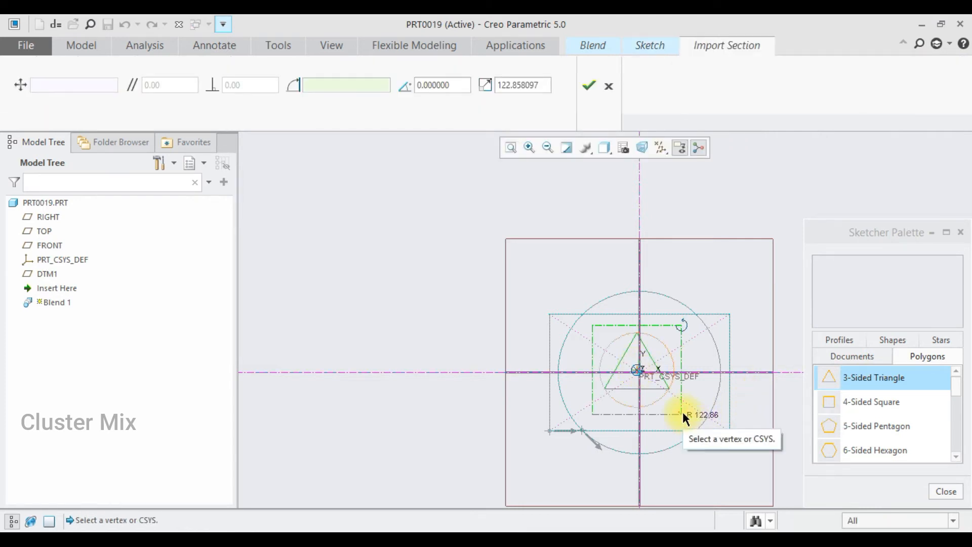
left_click_drag(683, 416, 725, 484)
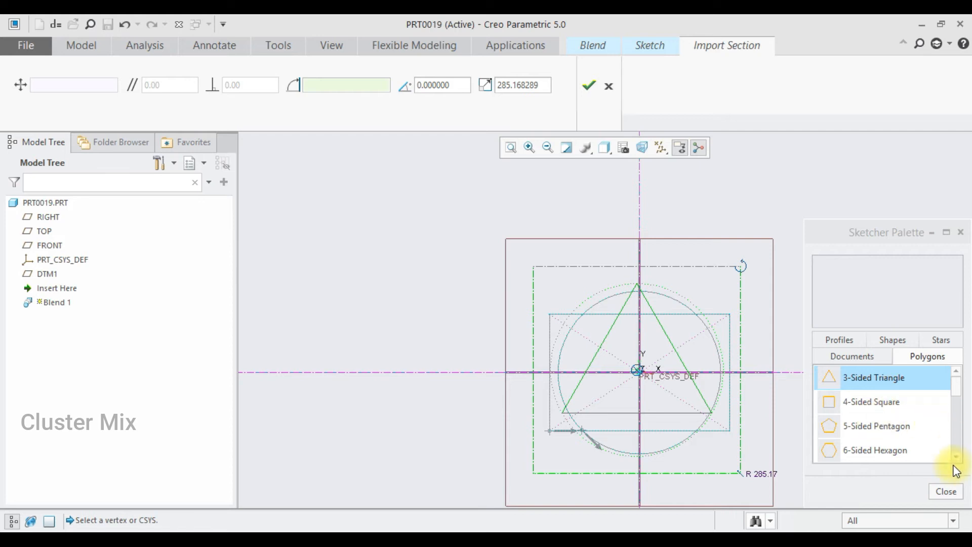
left_click(957, 491)
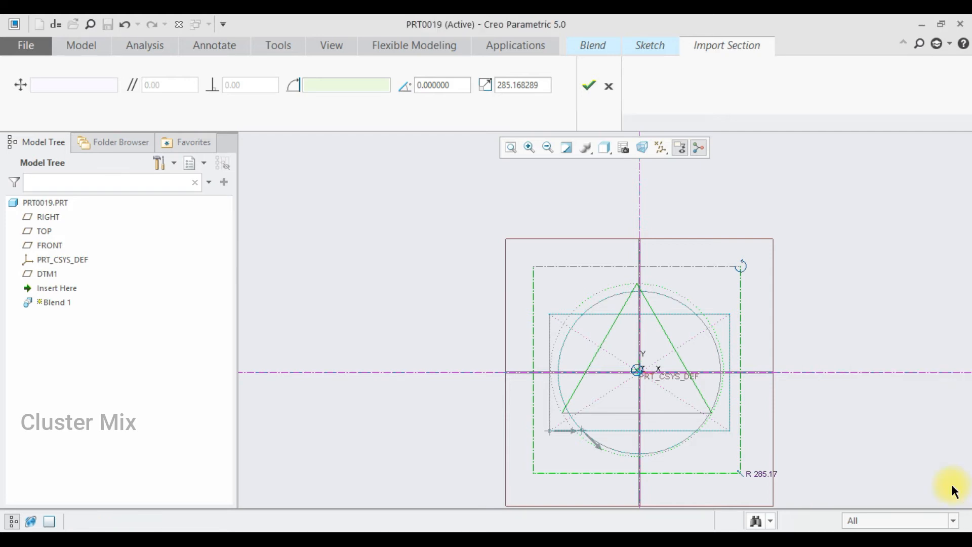
left_click(587, 87)
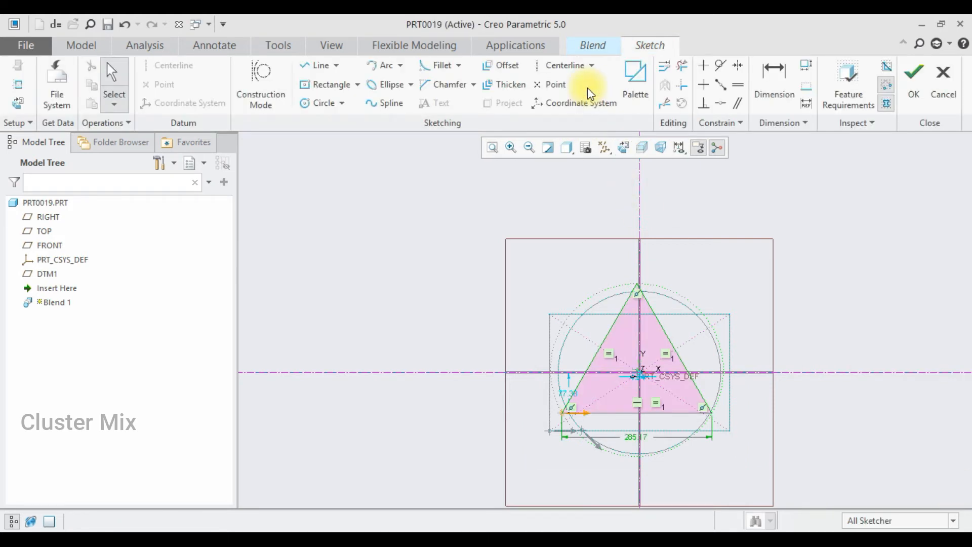
scroll(709, 273, "down", 2)
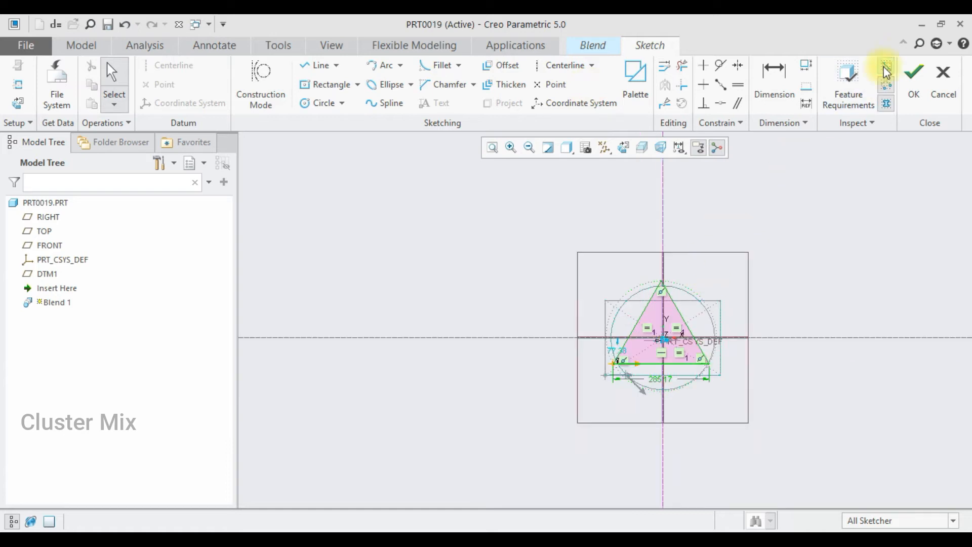
left_click(910, 86)
middle_click_drag(819, 270, 781, 279)
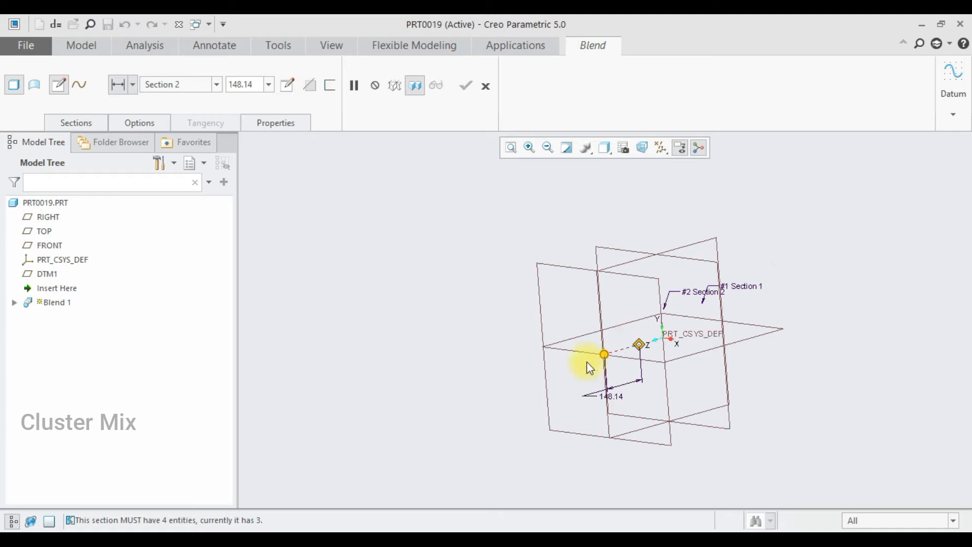
Step: Reopen the Section 3 triangle sketch for editing and orient it parallel to the screen
left_click(89, 123)
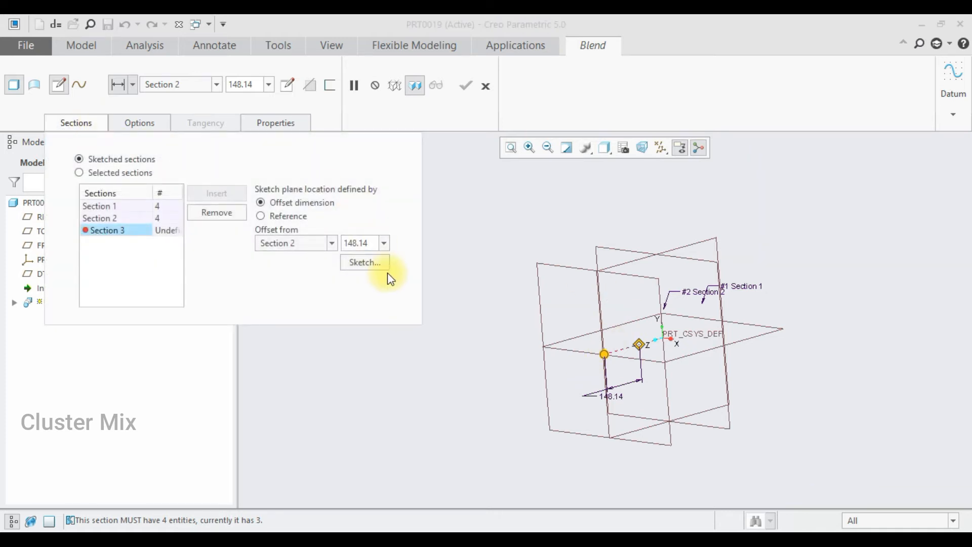
left_click(365, 262)
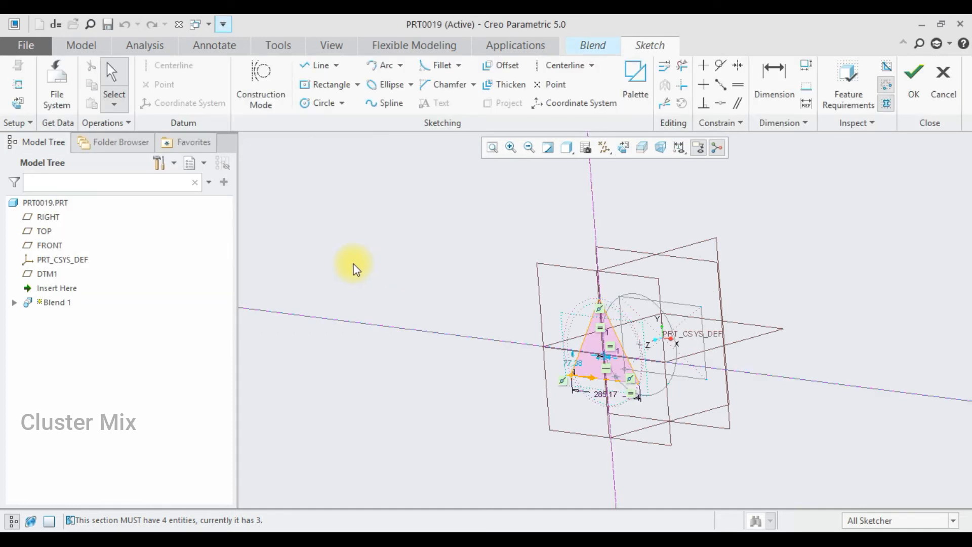
left_click(17, 102)
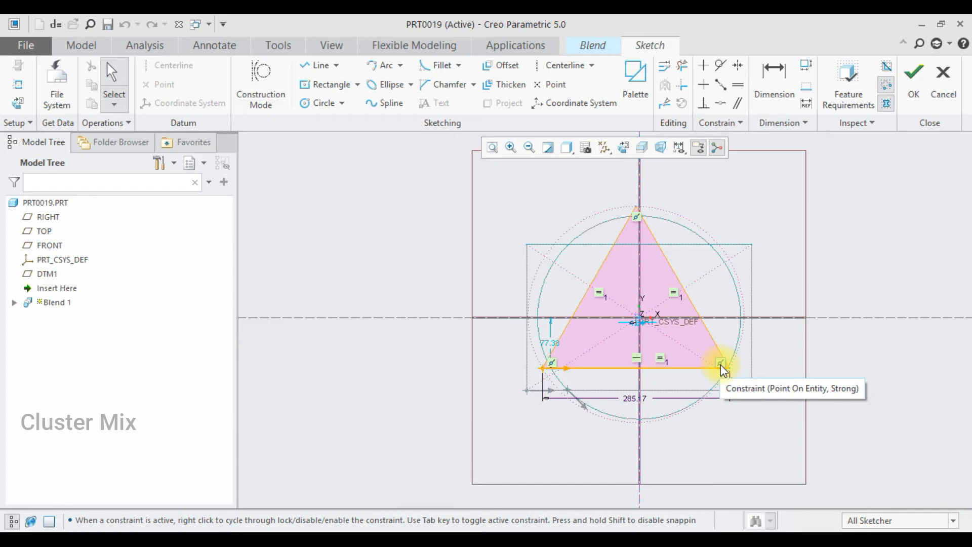
Step: Make the triangle's apex a blend vertex and finish the Section 3 sketch
left_click_drag(639, 210, 639, 213)
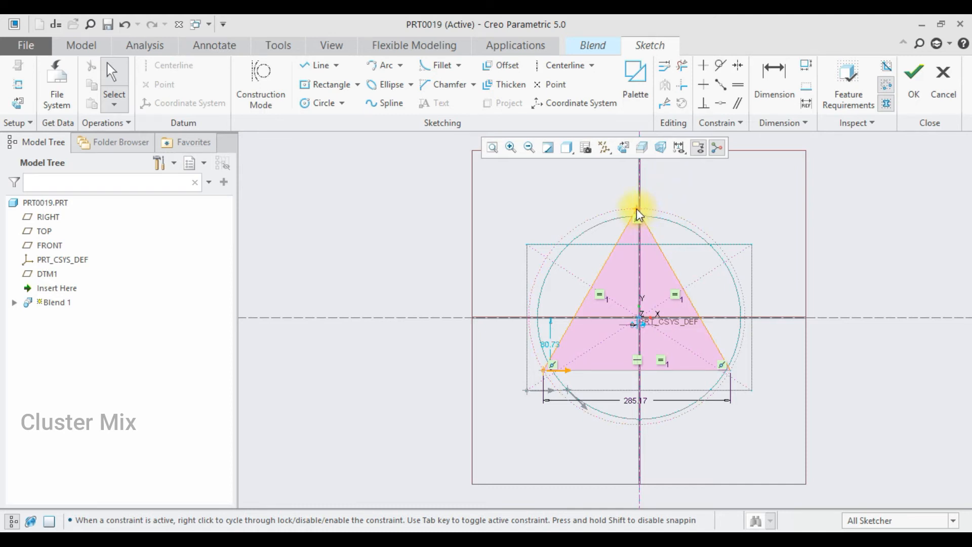
left_click(638, 212)
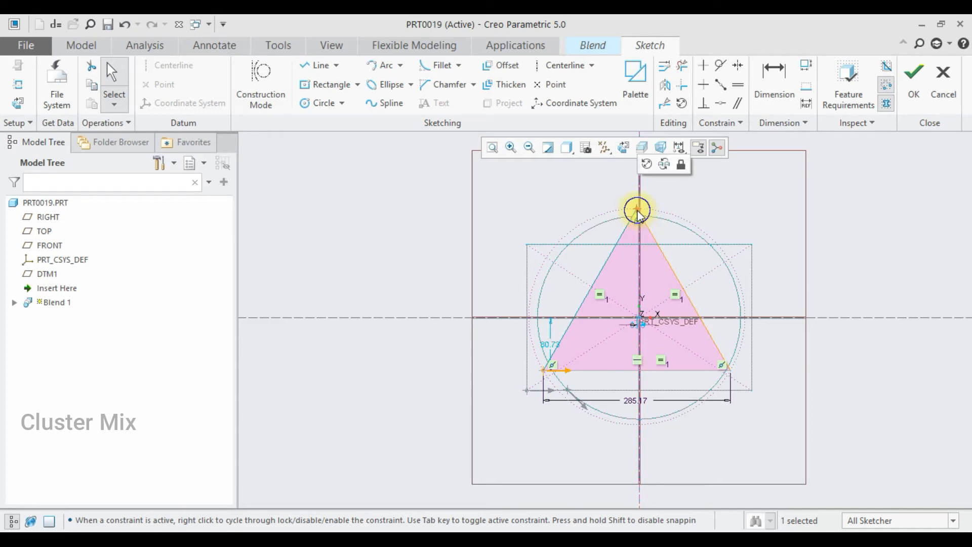
right_click(640, 209)
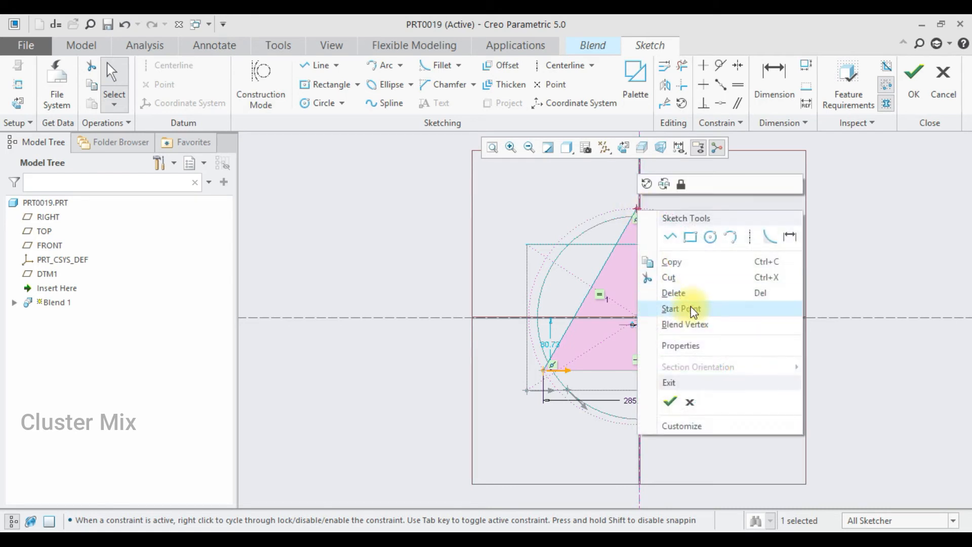
left_click(688, 325)
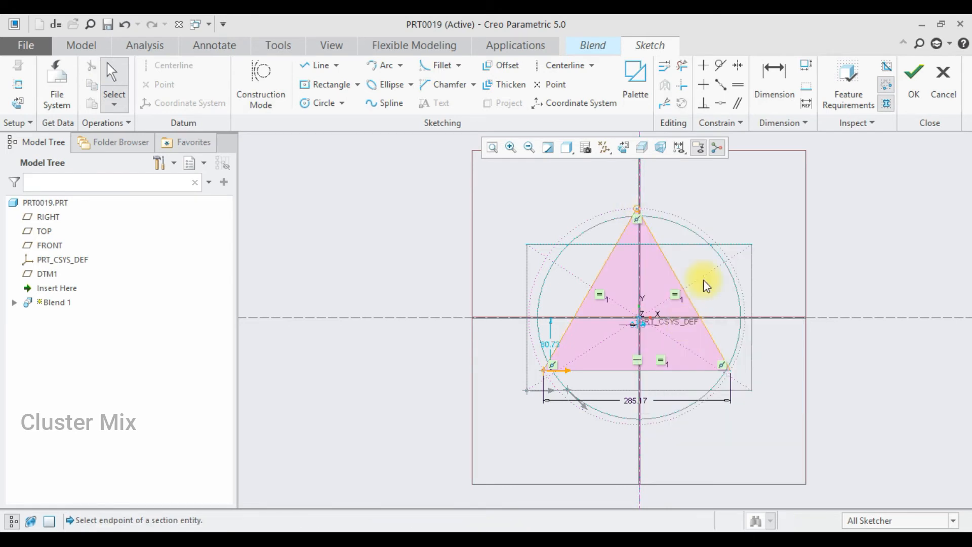
left_click(916, 91)
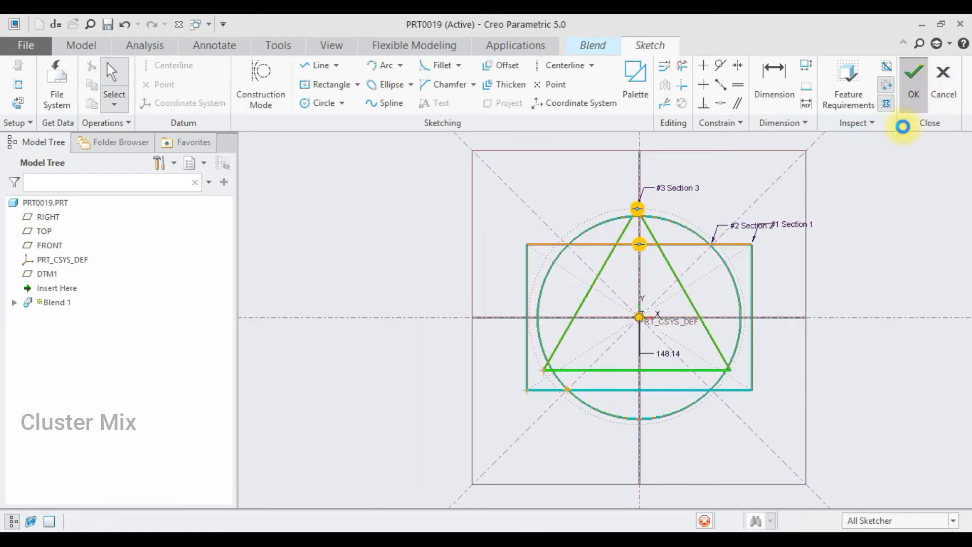
middle_click_drag(834, 233, 726, 287)
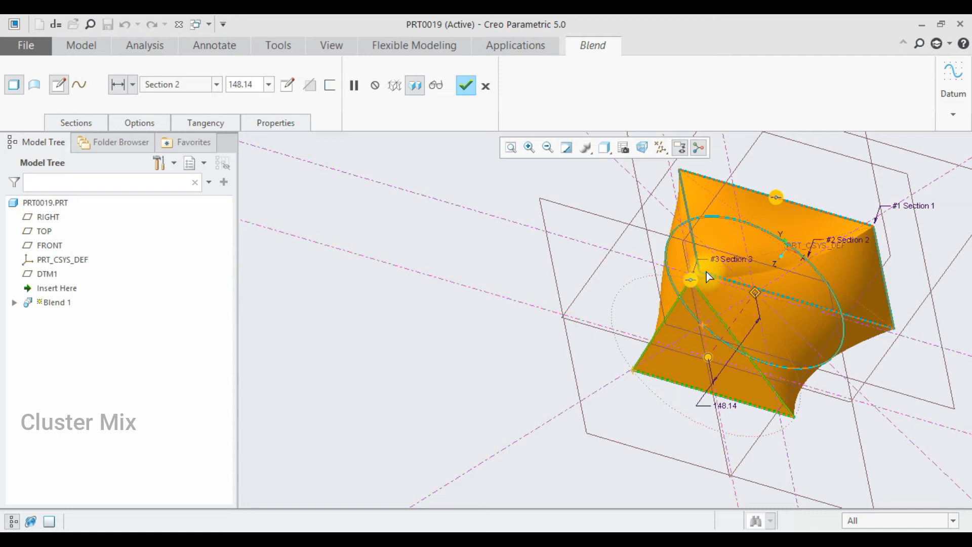
Step: Change the three-section blend from a solid to a surface and turn on capped ends
scroll(743, 293, "down", 4)
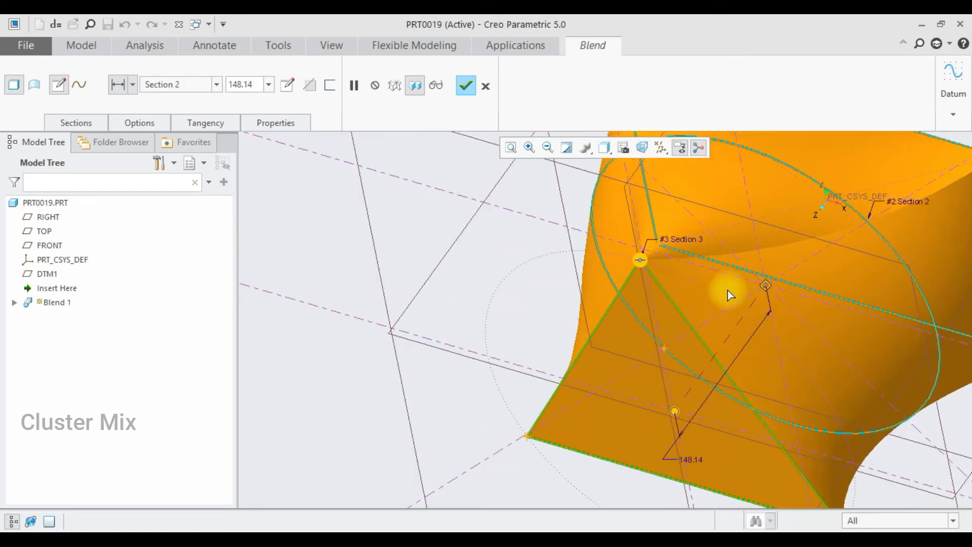
scroll(731, 292, "up", 4)
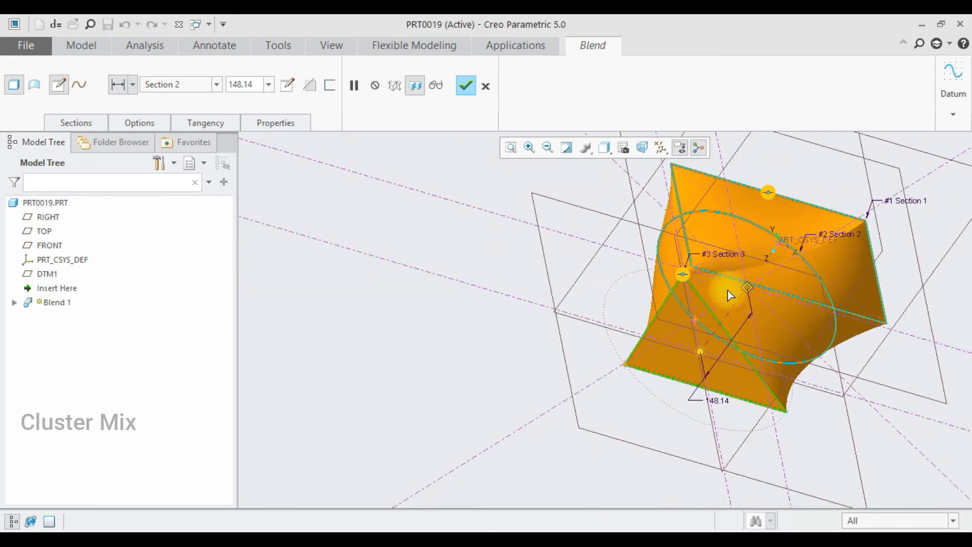
left_click(38, 88)
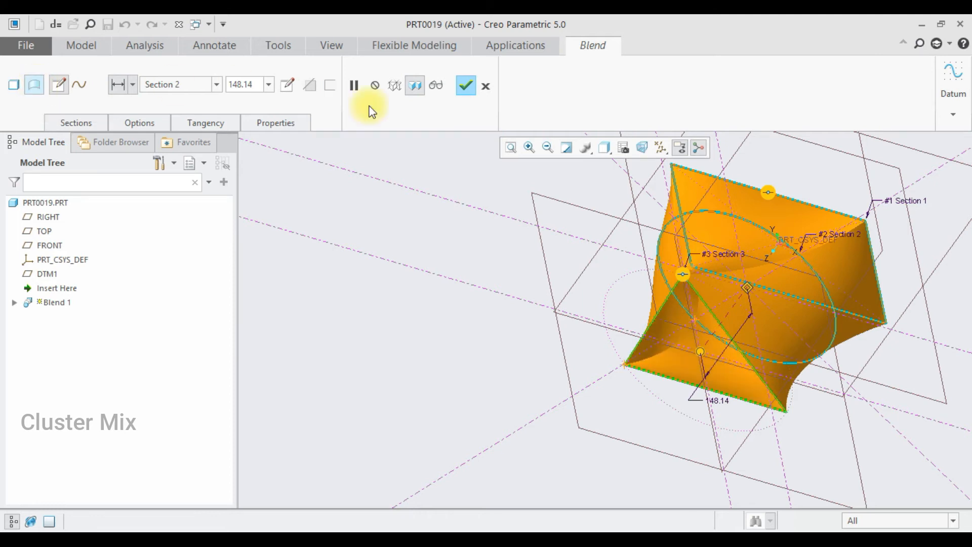
middle_click_drag(892, 267, 794, 278)
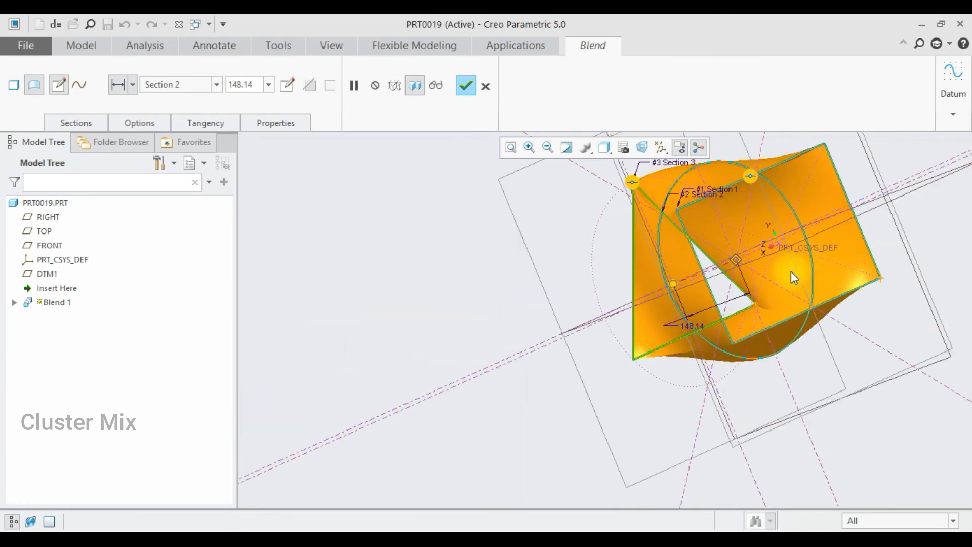
left_click(92, 124)
left_click(132, 126)
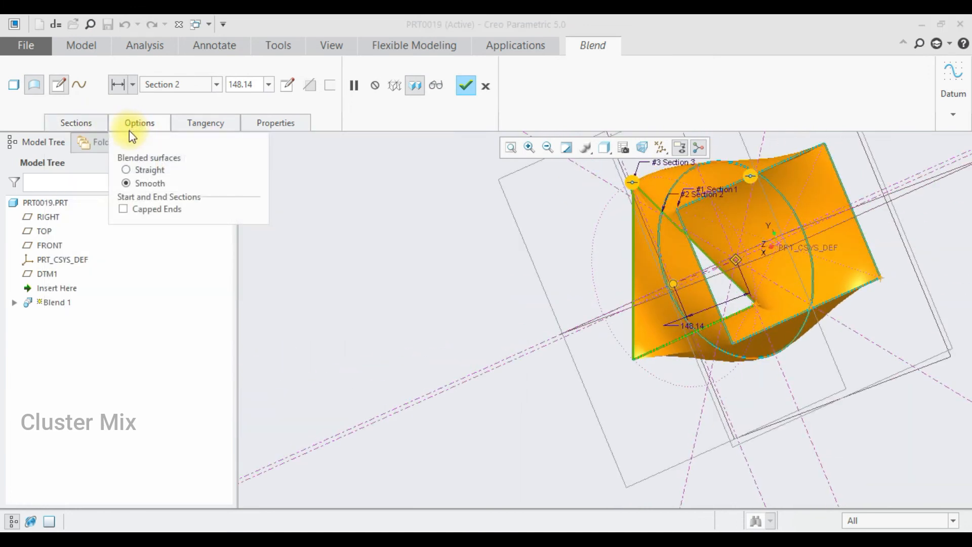
left_click(123, 209)
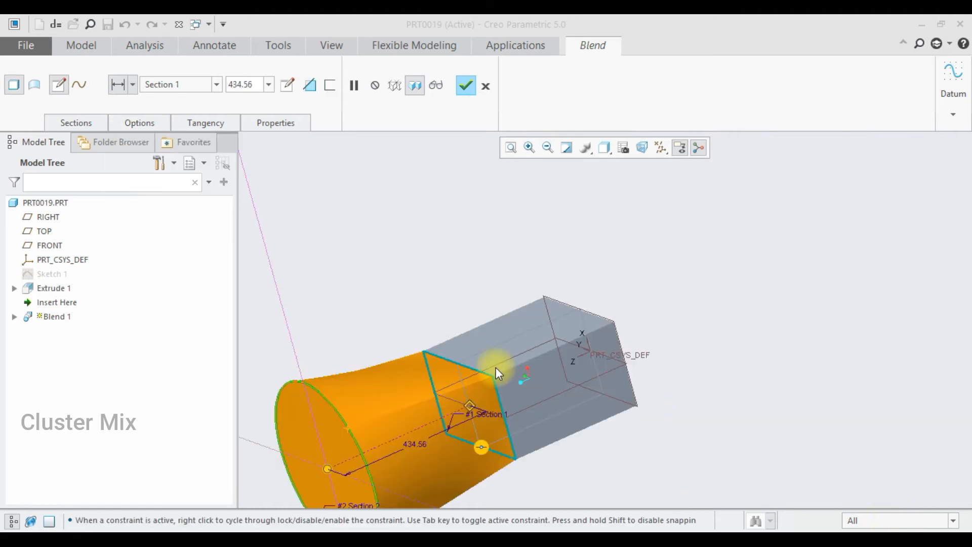
Step: Set the Section 1 boundary of the extruded-block blend to Tangent and assign the block's adjoining face to its first entity
left_click(220, 121)
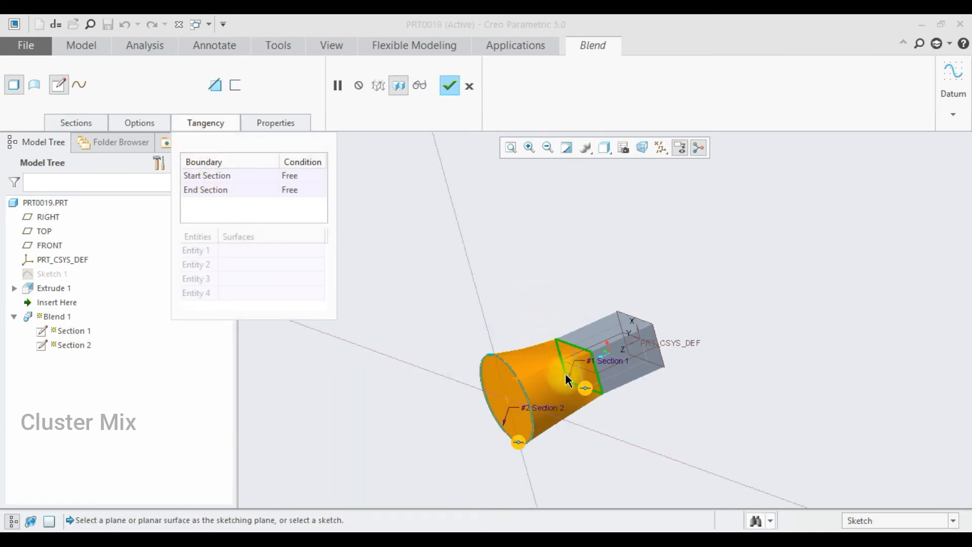
left_click(588, 388)
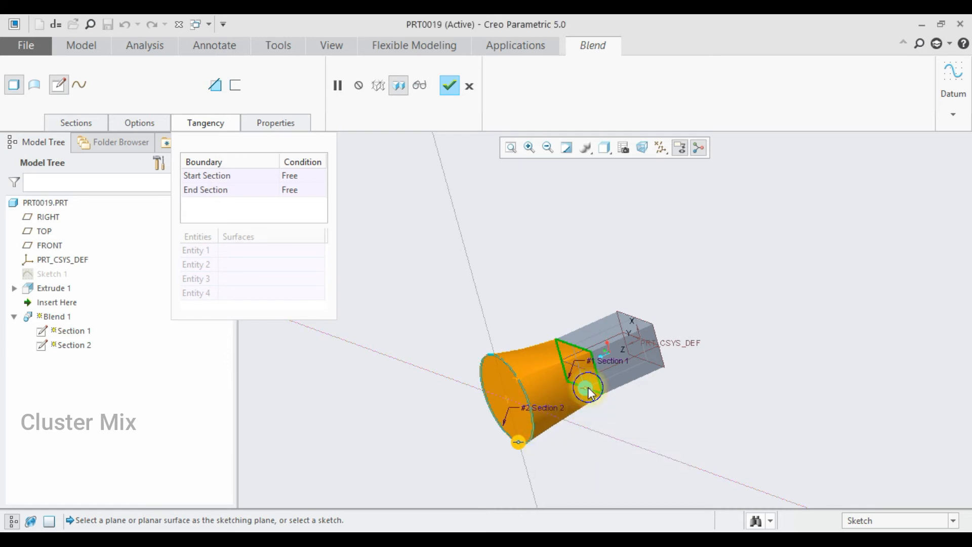
right_click(588, 387)
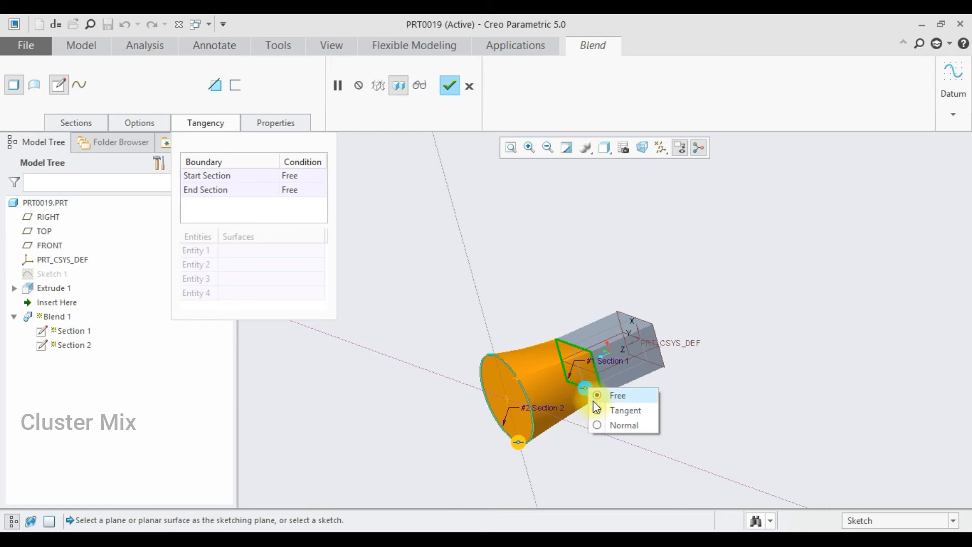
left_click(597, 412)
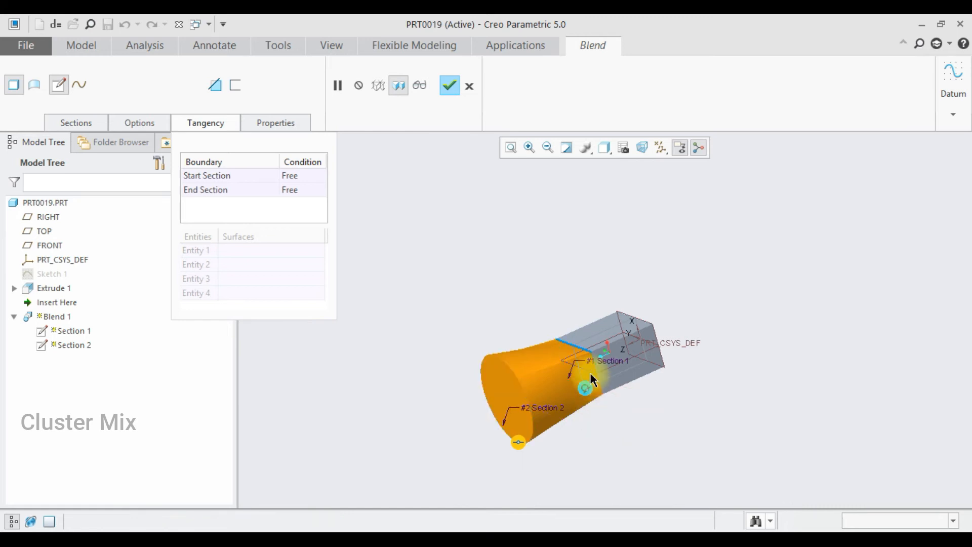
left_click(588, 338)
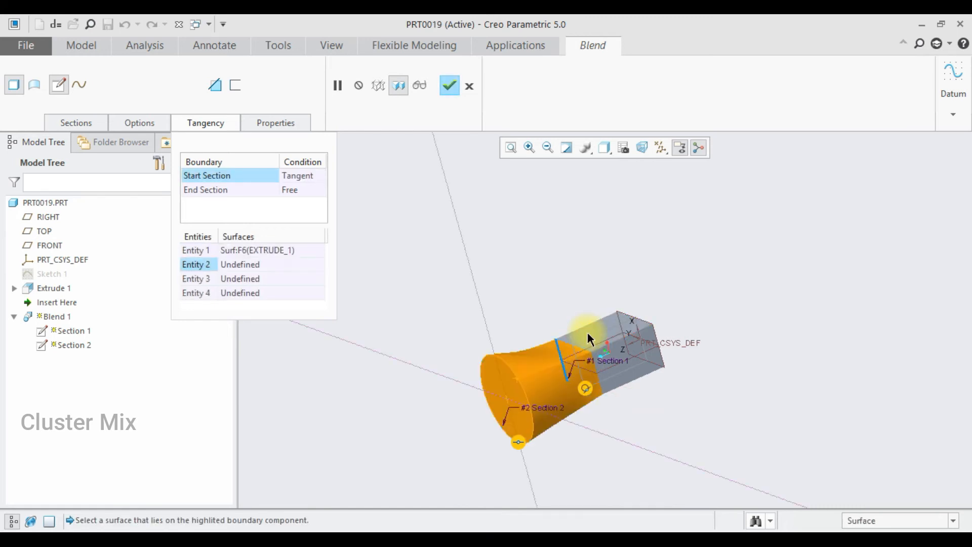
Step: Reapply the Tangent condition at Section 1 and try to assign another side face of the extruded block
scroll(585, 336, "down", 3)
middle_click_drag(576, 358, 546, 371)
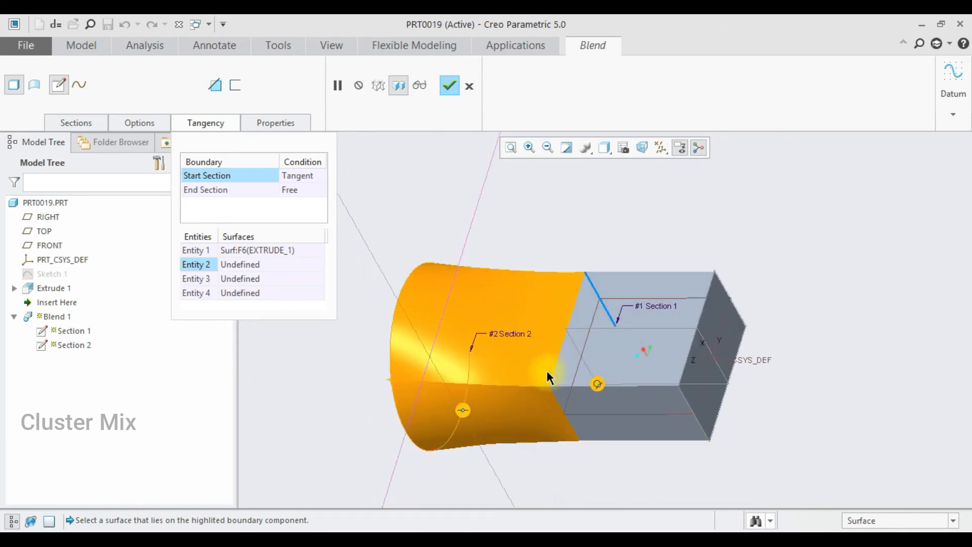
middle_click_drag(619, 411, 614, 384)
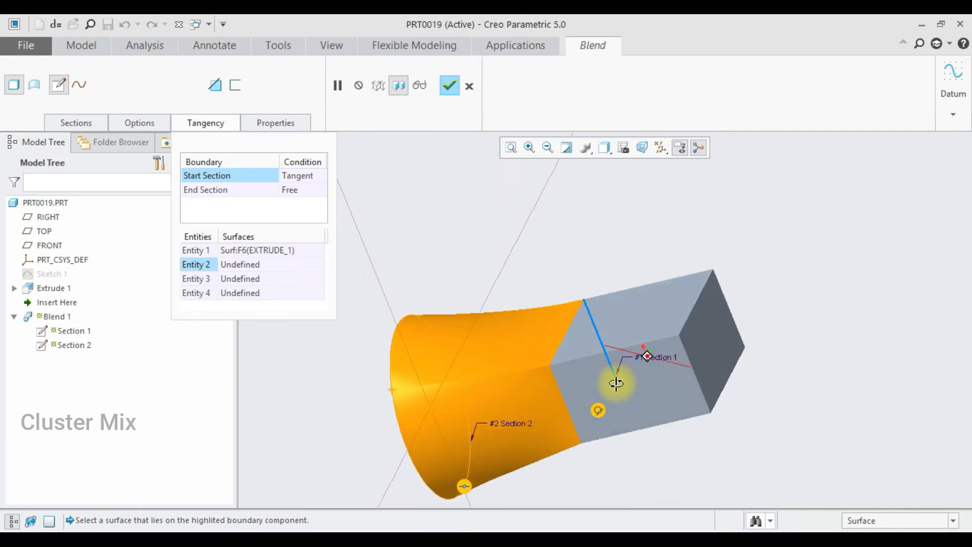
right_click(598, 411)
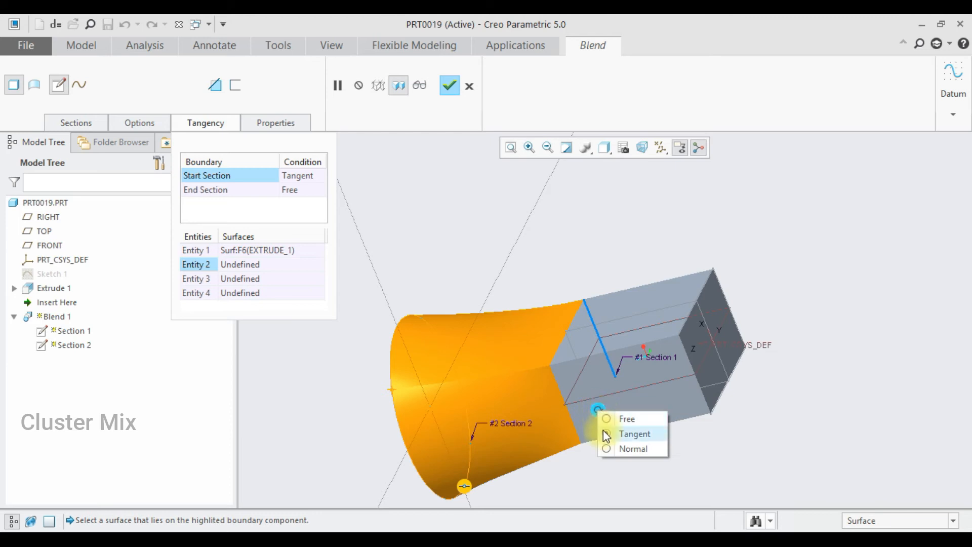
left_click(604, 432)
left_click(607, 374)
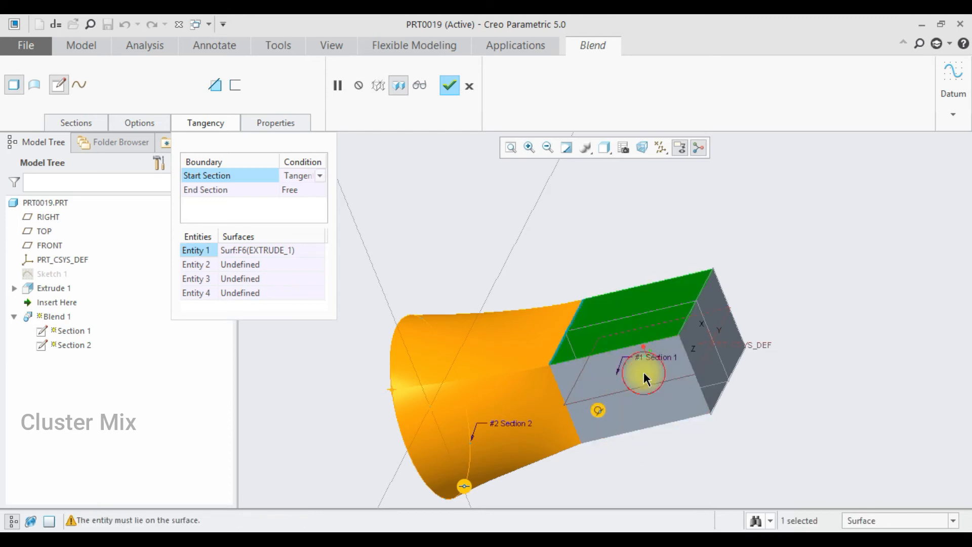
Step: Set the boundary condition of the circular end section, Section 2, to Normal
middle_click_drag(667, 377, 576, 341)
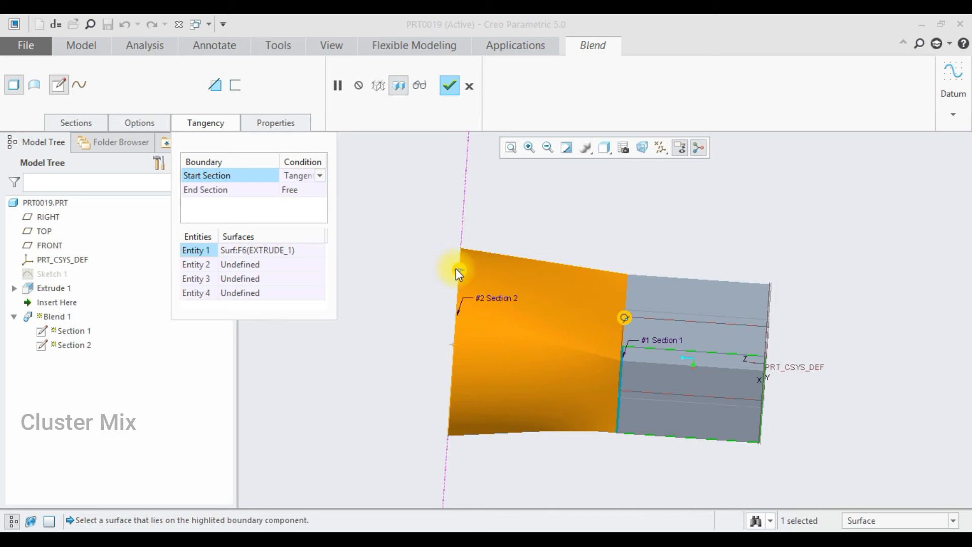
right_click(459, 271)
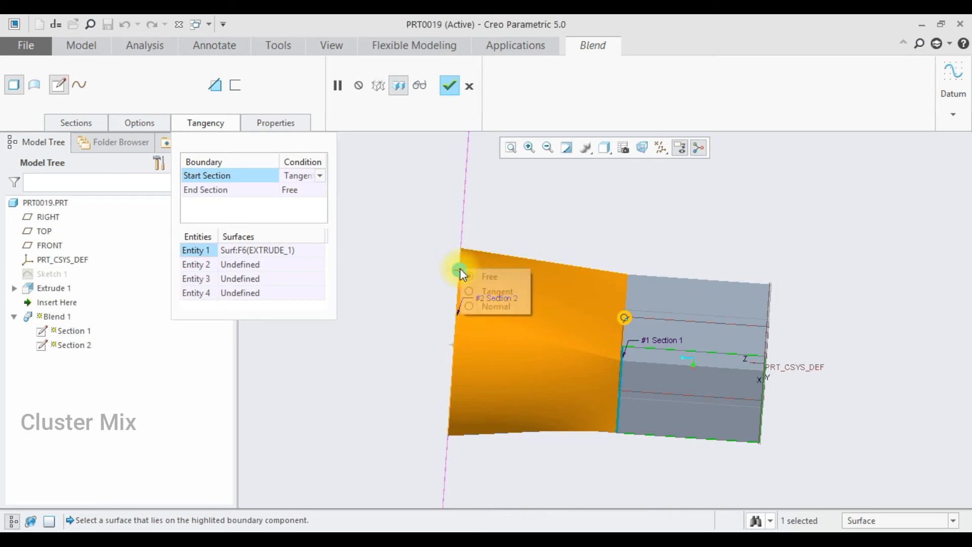
left_click(480, 306)
scroll(582, 329, "down", 3)
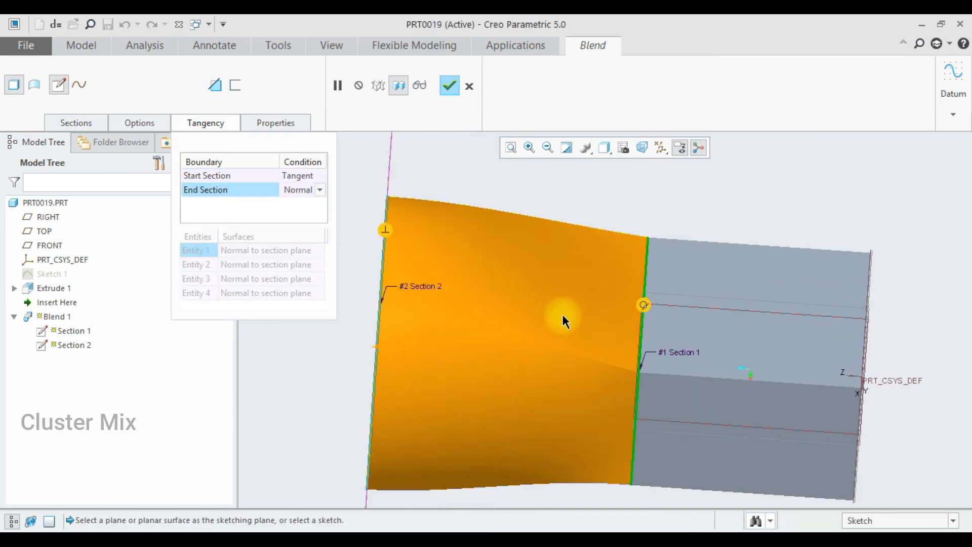
scroll(712, 348, "up", 3)
mouse_move(712, 348)
middle_mouse_down()
mouse_move(765, 297)
mouse_move(694, 358)
mouse_move(701, 336)
mouse_move(719, 349)
middle_mouse_up()
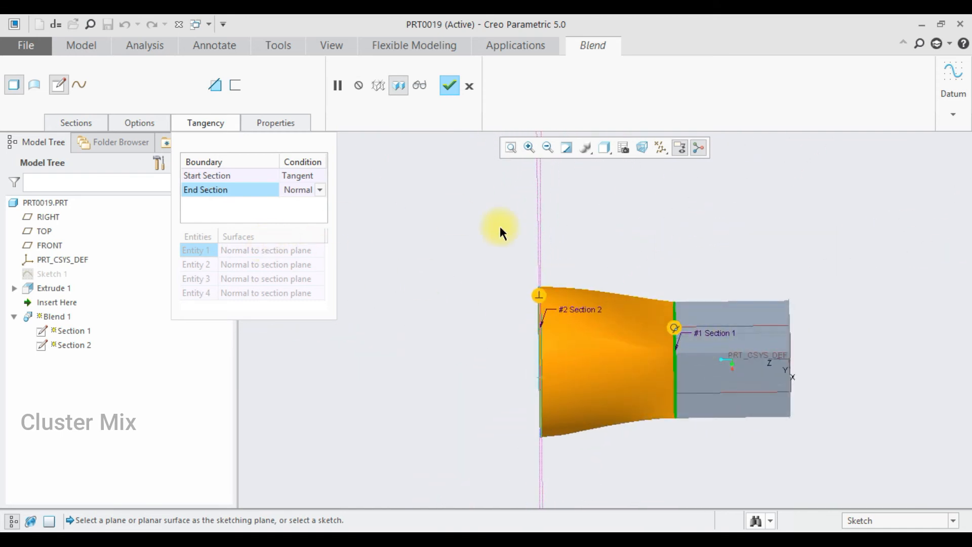
Step: Insert a third blend section with its sketch plane offset about 324 from Section 2
scroll(637, 311, "down", 2)
key("ctrl+d")
left_click(74, 122)
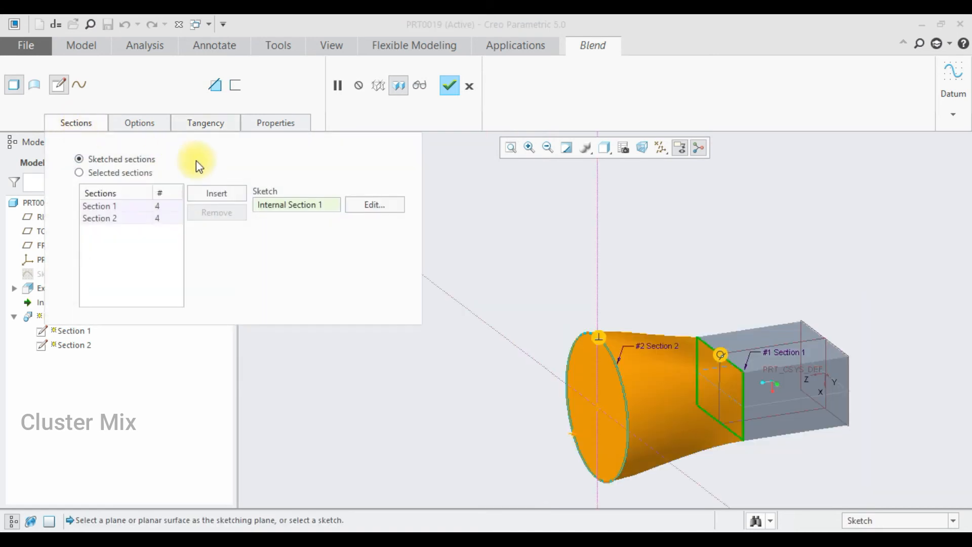
left_click(212, 195)
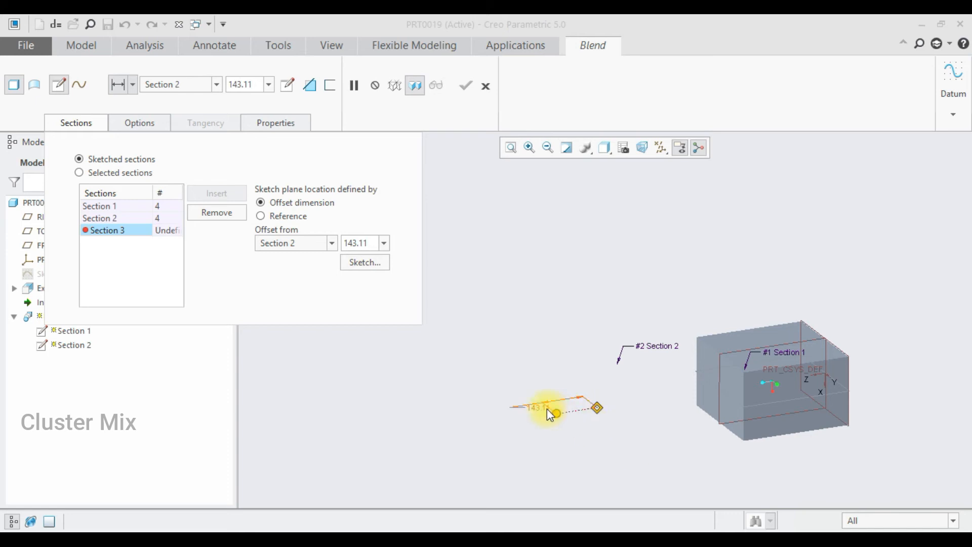
left_click_drag(557, 417, 505, 420)
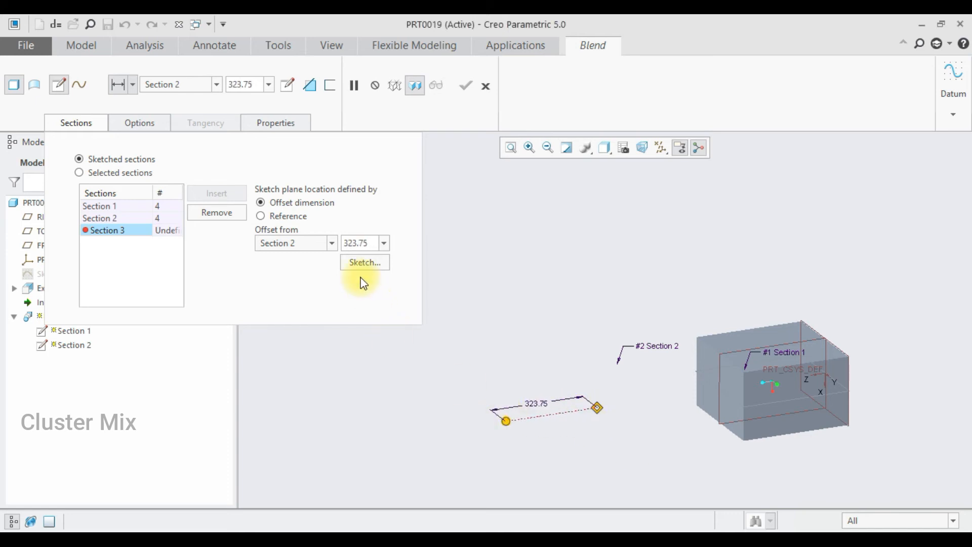
Step: Sketch Section 3 as a single point at the origin and finish the sketch
left_click(363, 262)
left_click(15, 105)
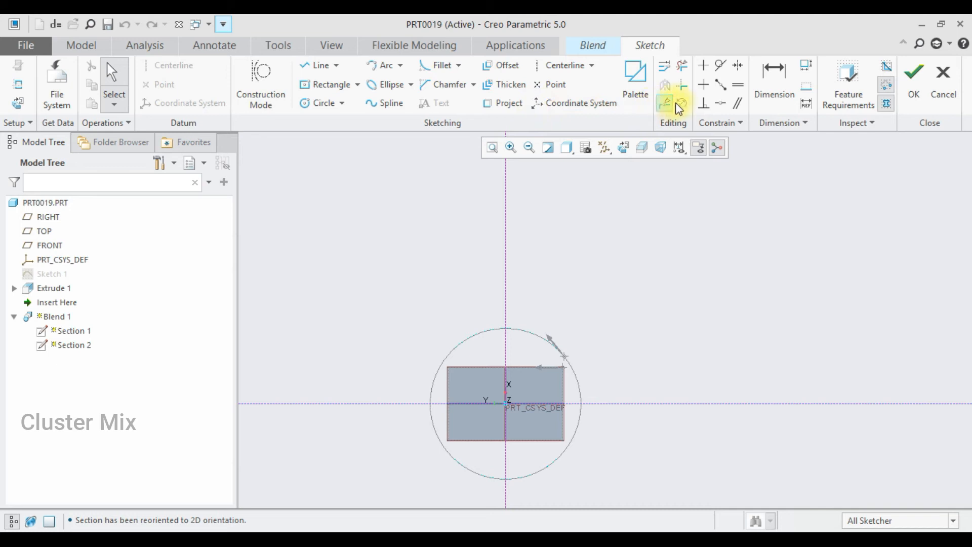
left_click(555, 84)
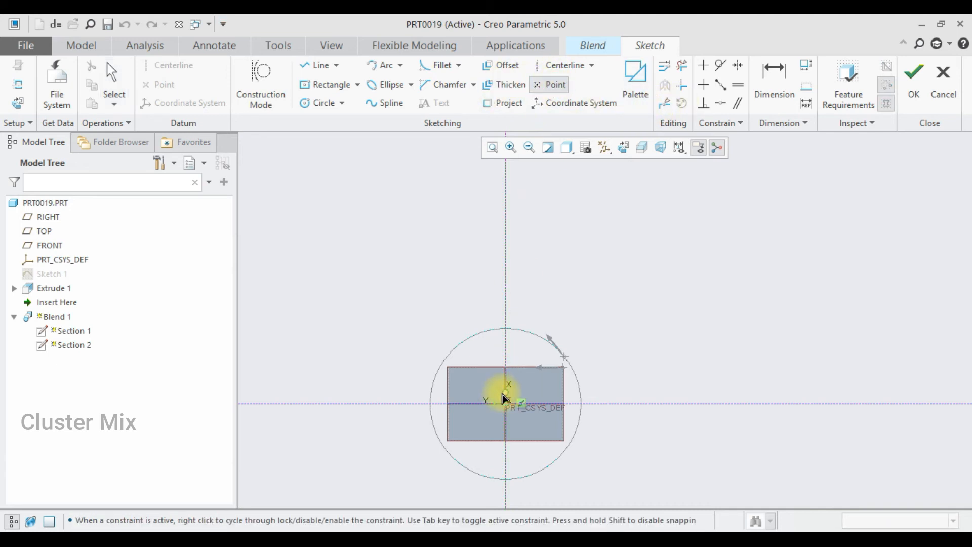
left_click(504, 411)
left_click(912, 107)
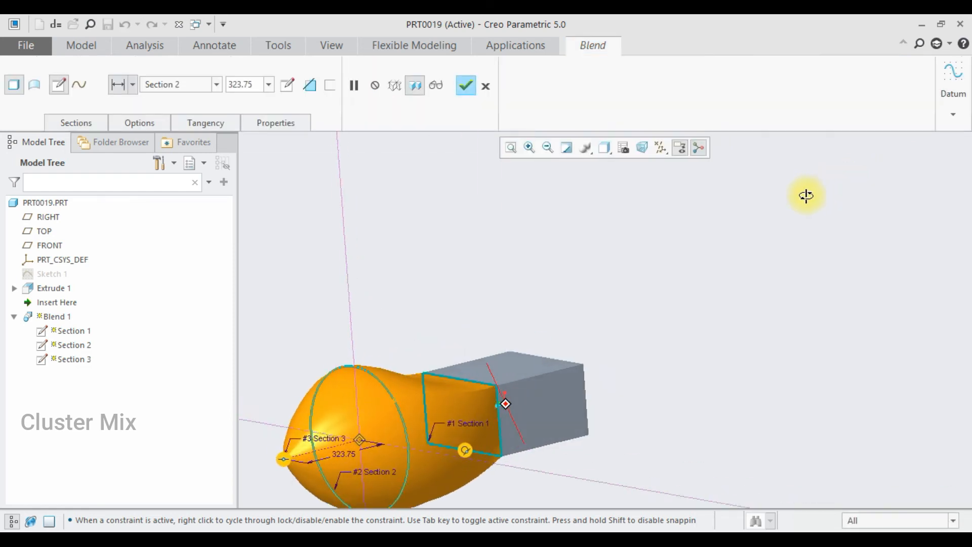
Step: Set Section 3's offset from Section 2 to 500
scroll(425, 354, "down", 4)
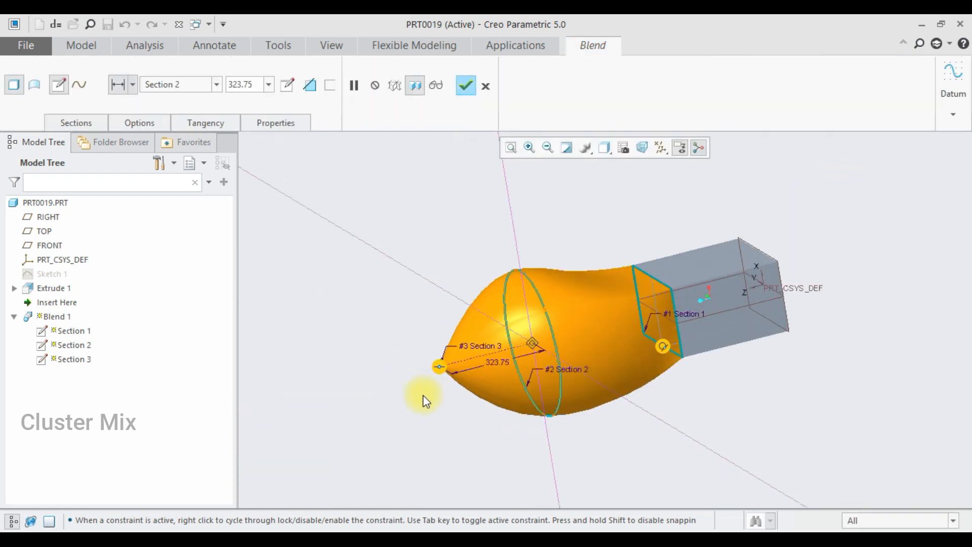
scroll(463, 326, "down", 2)
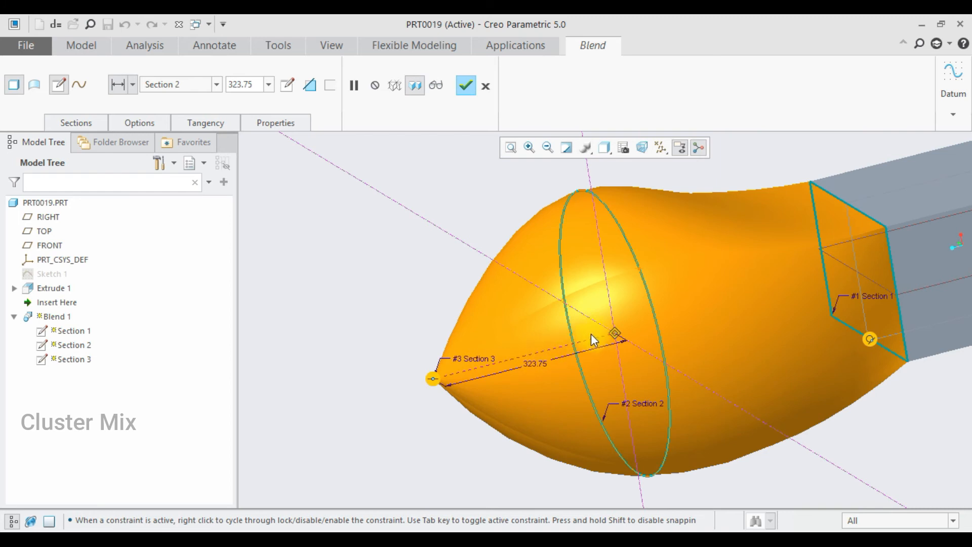
left_click(86, 122)
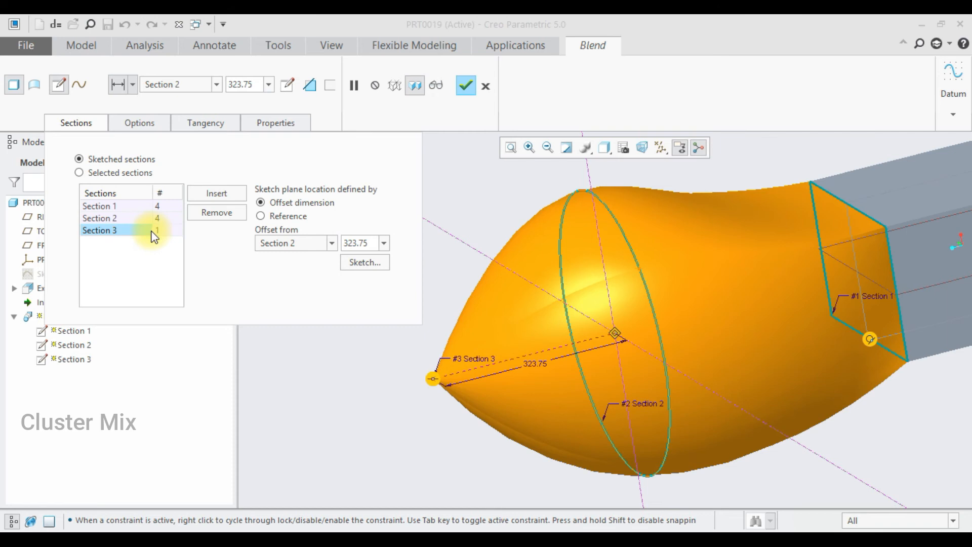
double_click(372, 243)
type("5")
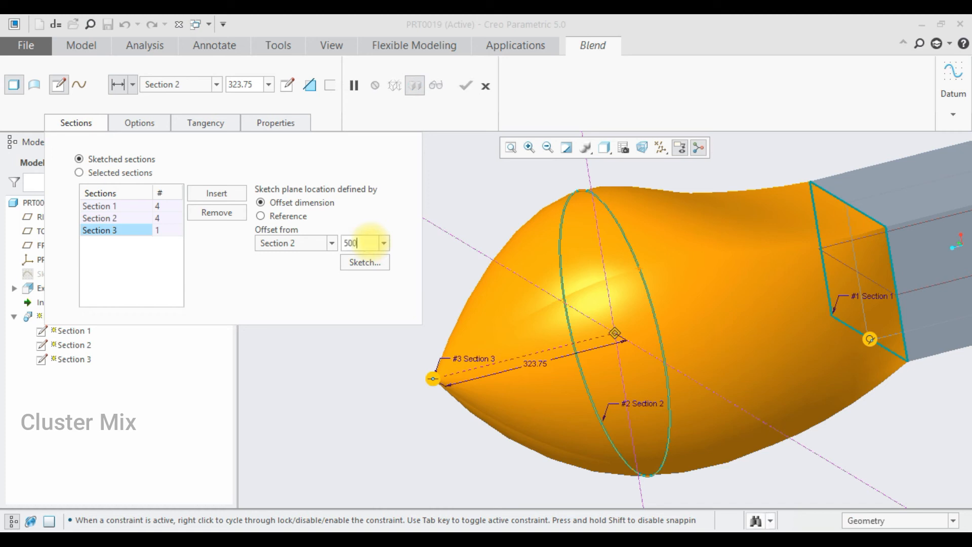
type("00")
key("Return")
Step: Set the end section's tangency condition to Smooth and the blended surfaces option to Straight
left_click(223, 123)
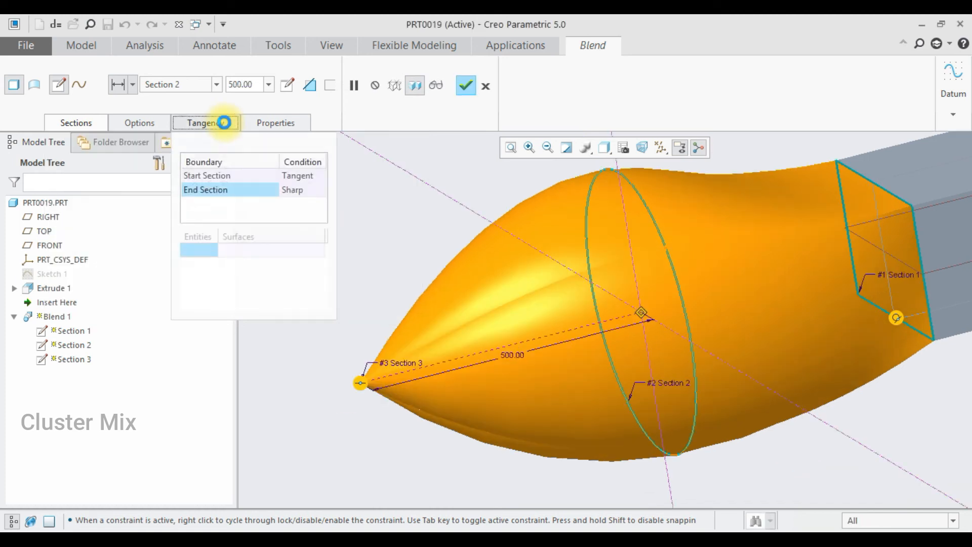
left_click(313, 191)
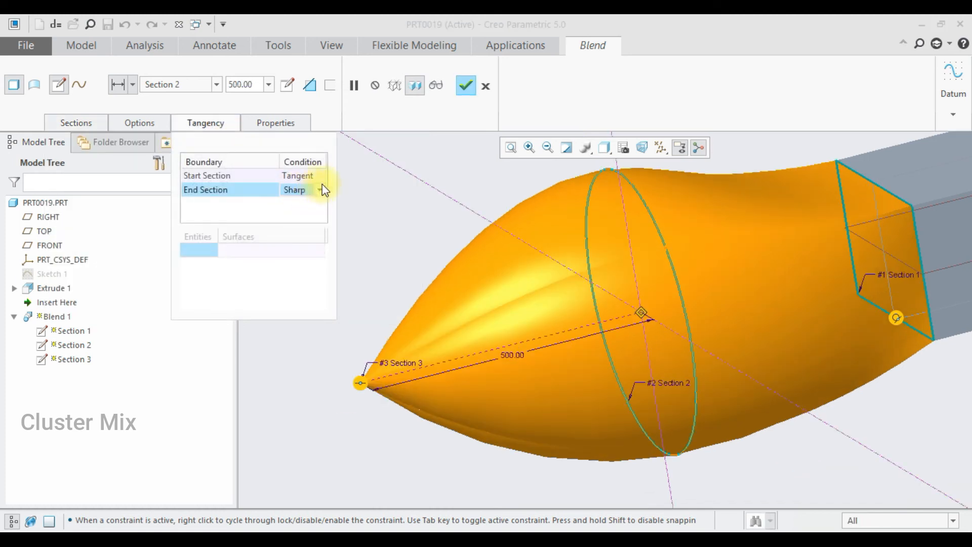
left_click(320, 190)
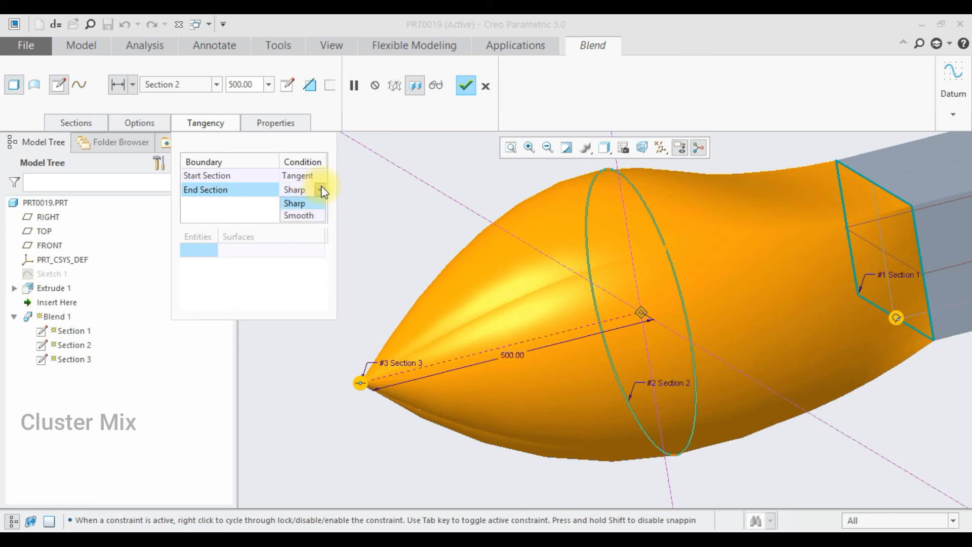
left_click(315, 214)
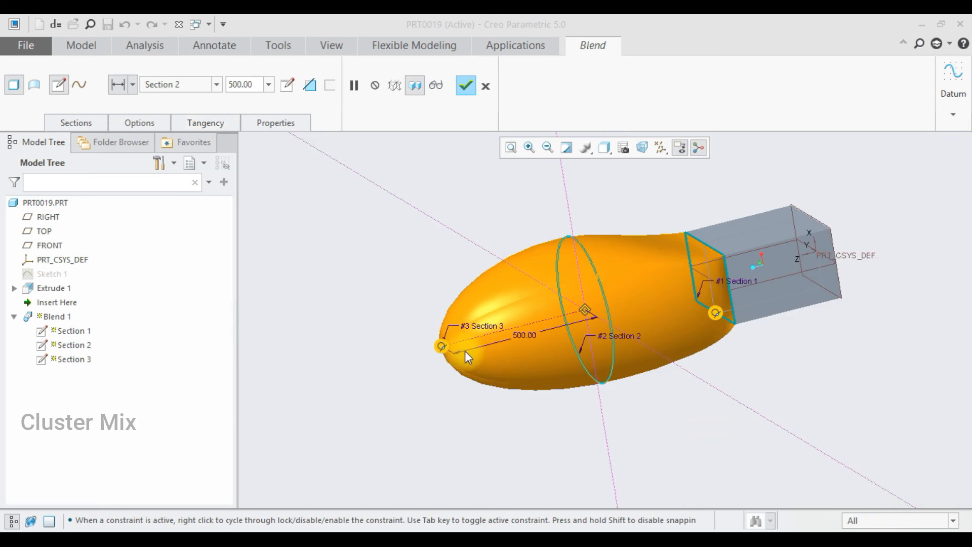
left_click(133, 124)
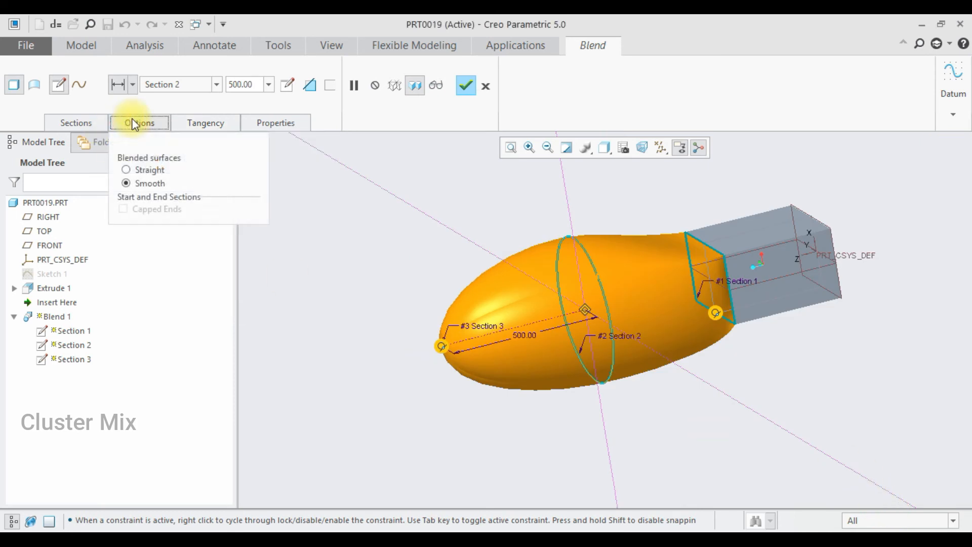
left_click(147, 171)
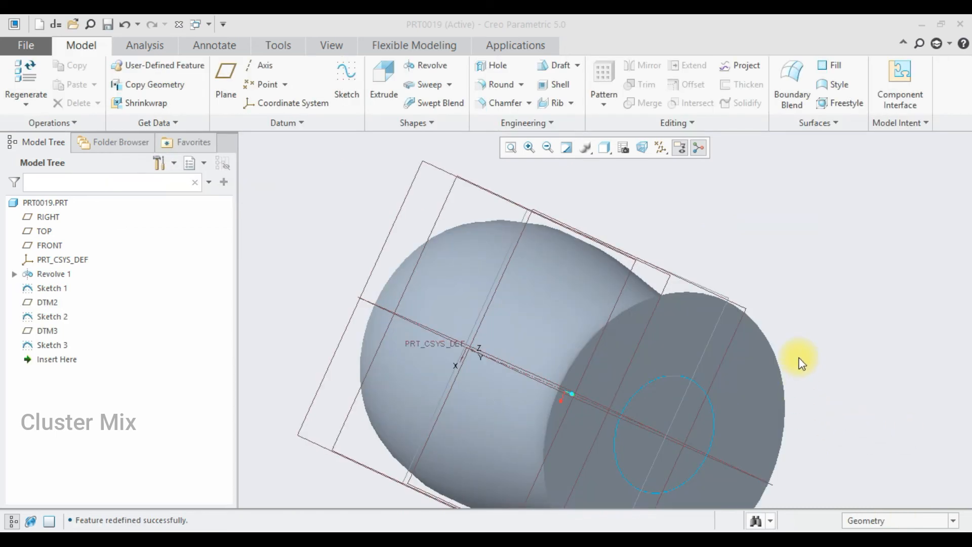
Step: Start a Blend with selected sections and pick the circle sketch on the revolved body's end face as Section 1
scroll(800, 362, "down", 5)
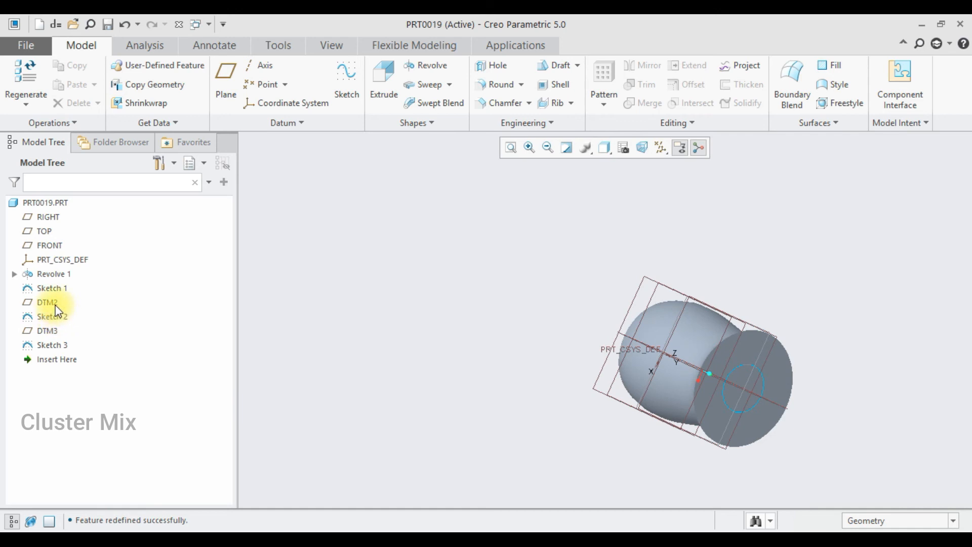
left_click(426, 123)
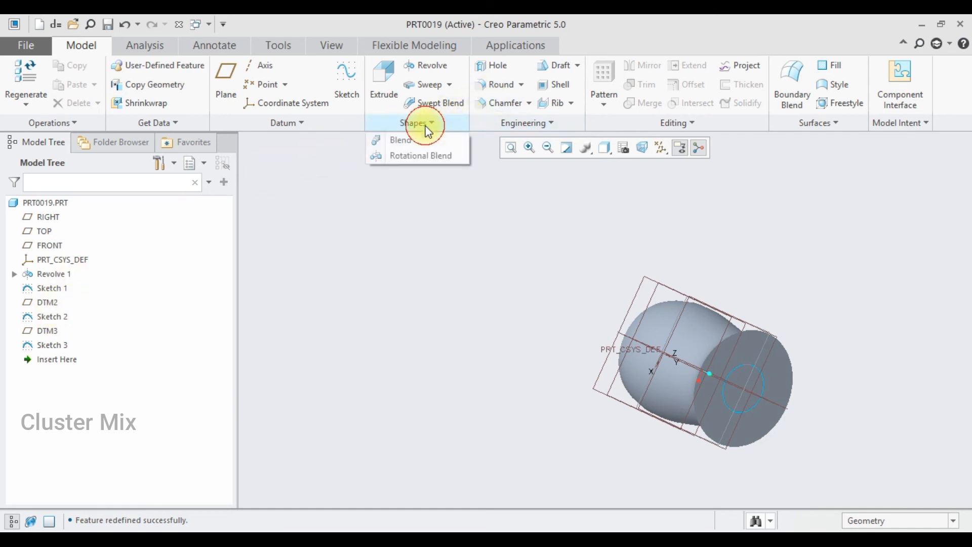
left_click(417, 140)
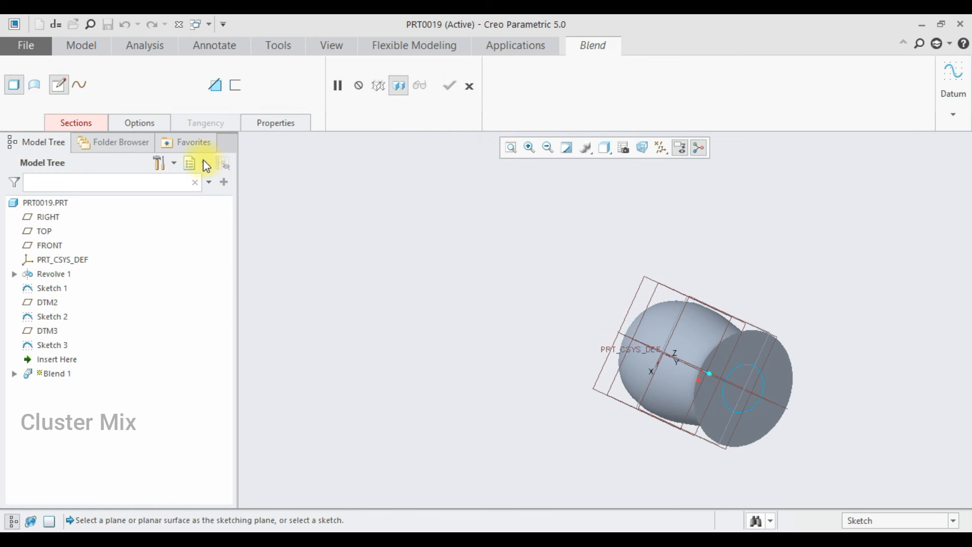
left_click(87, 120)
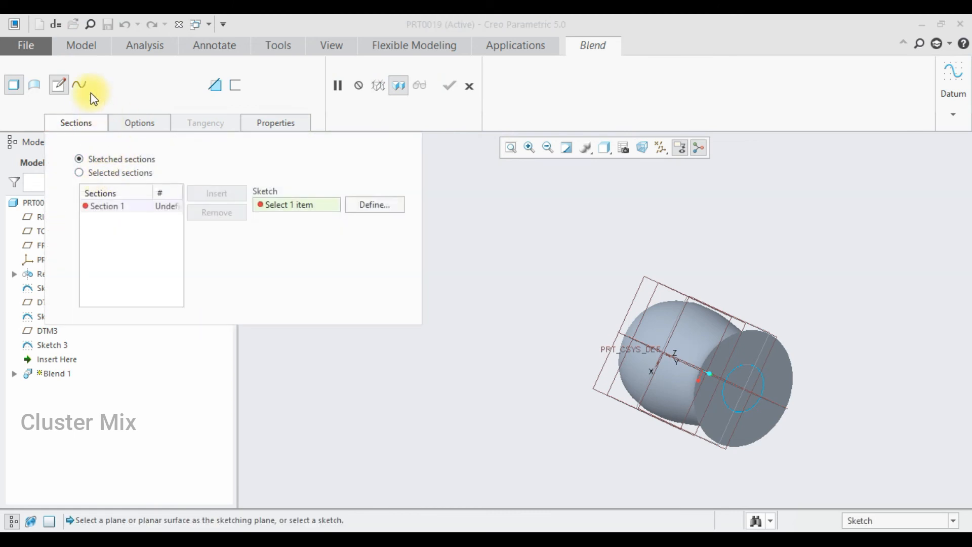
left_click(79, 85)
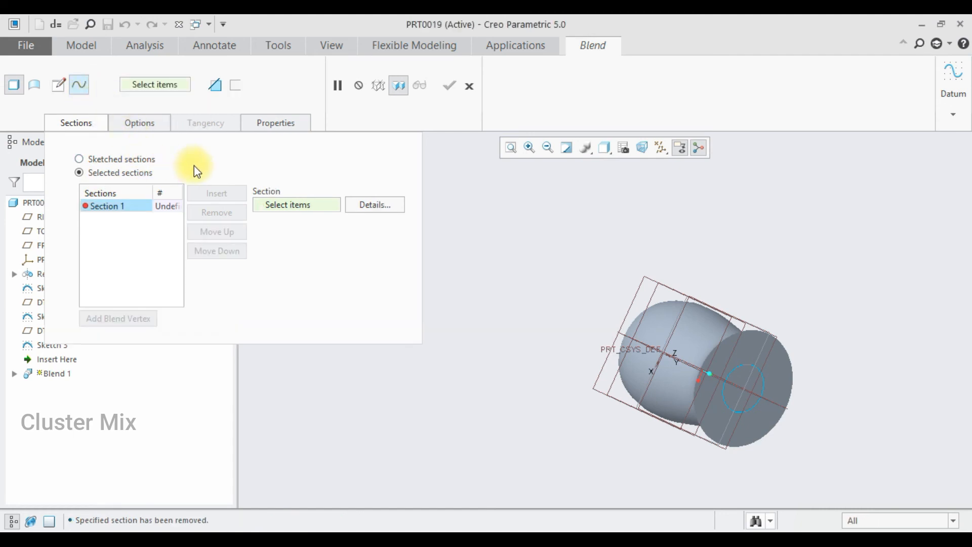
left_click(747, 366)
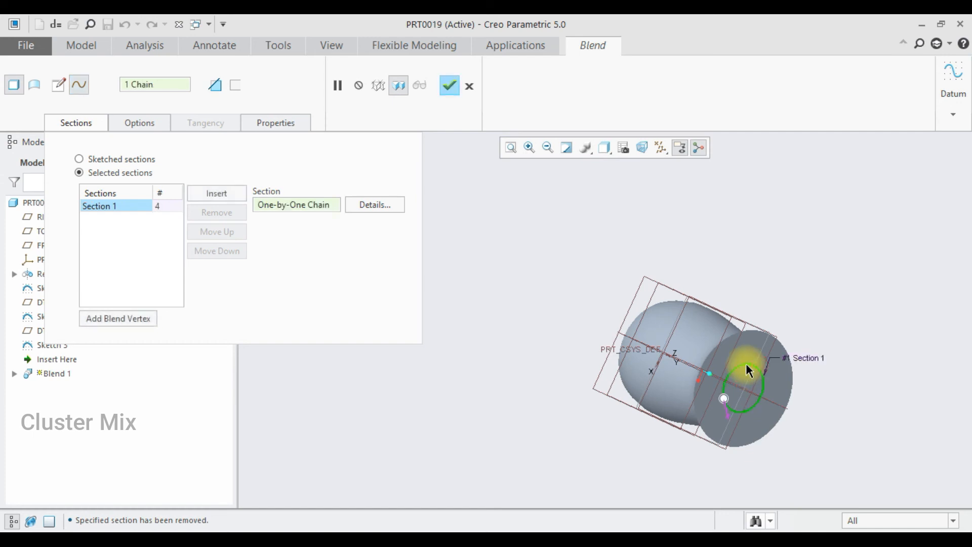
Step: Insert two more blend sections, picking the larger middle circle sketch as Section 2 and the rectangle sketch as Section 3
left_click(213, 195)
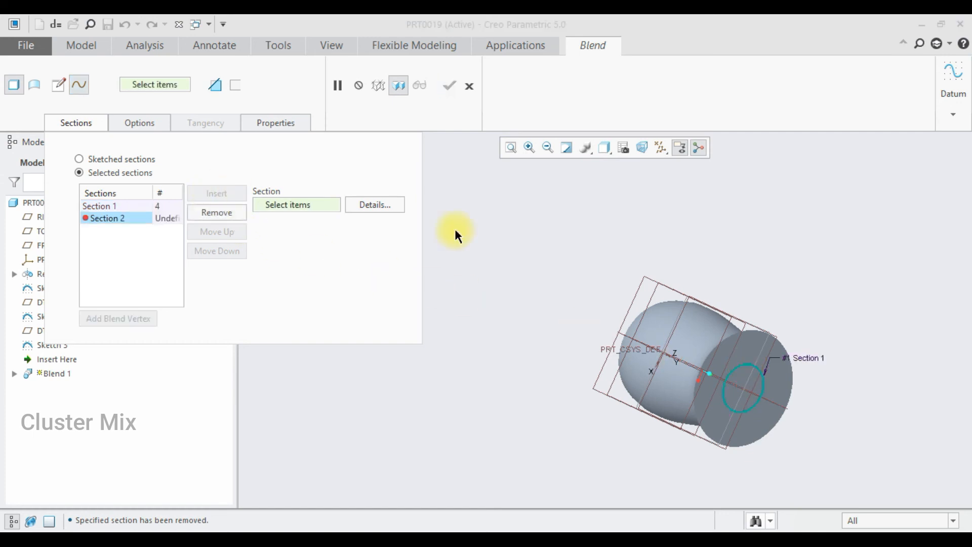
scroll(722, 359, "up", 3)
middle_click_drag(694, 331, 752, 359)
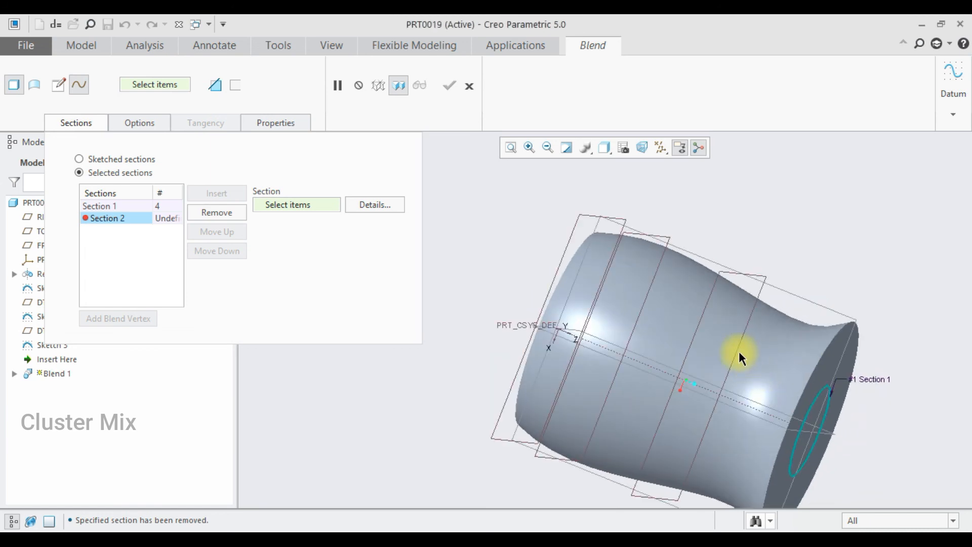
left_click(729, 327)
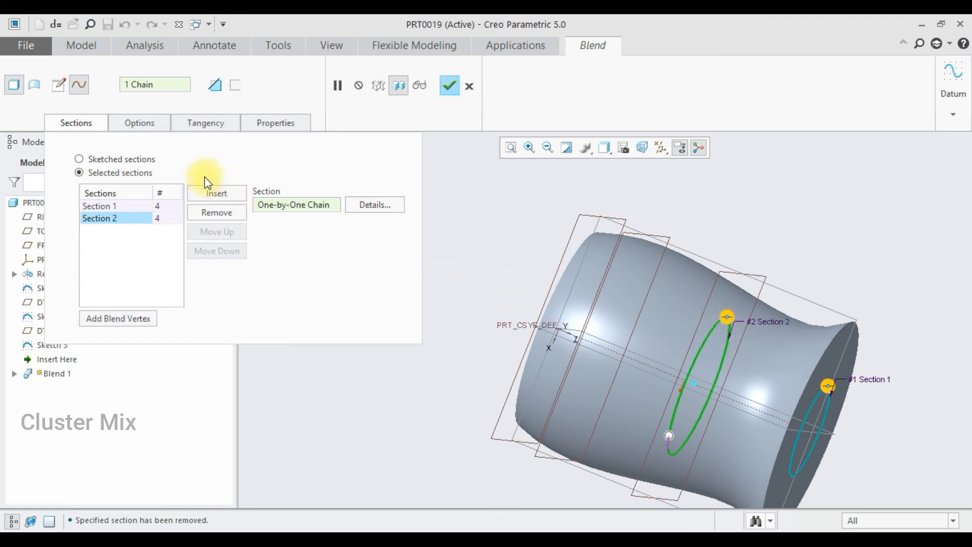
left_click(221, 193)
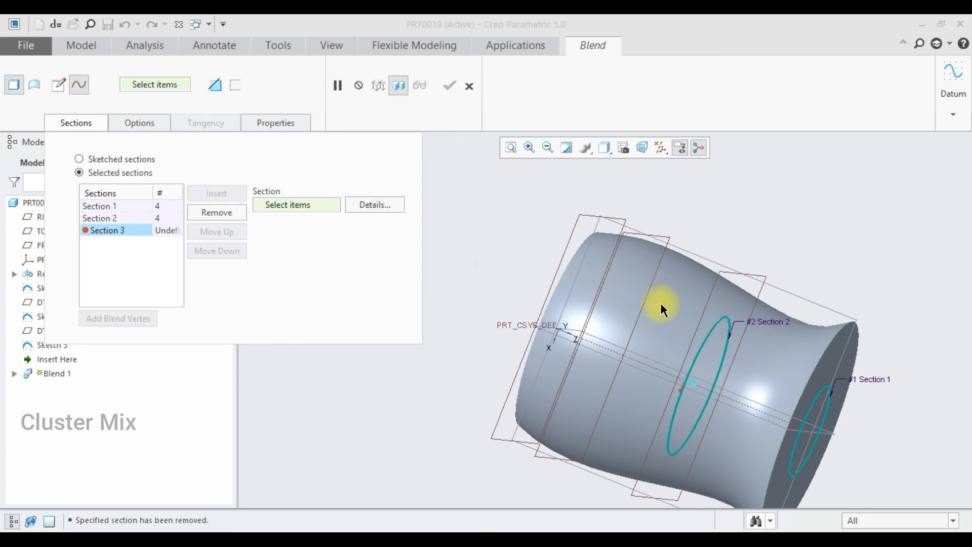
left_click(611, 301)
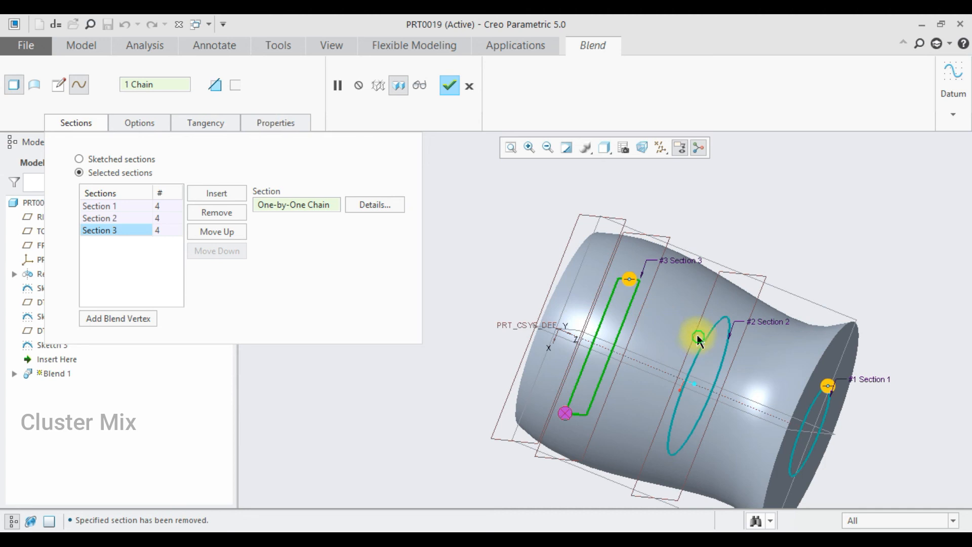
middle_click_drag(698, 336, 679, 323)
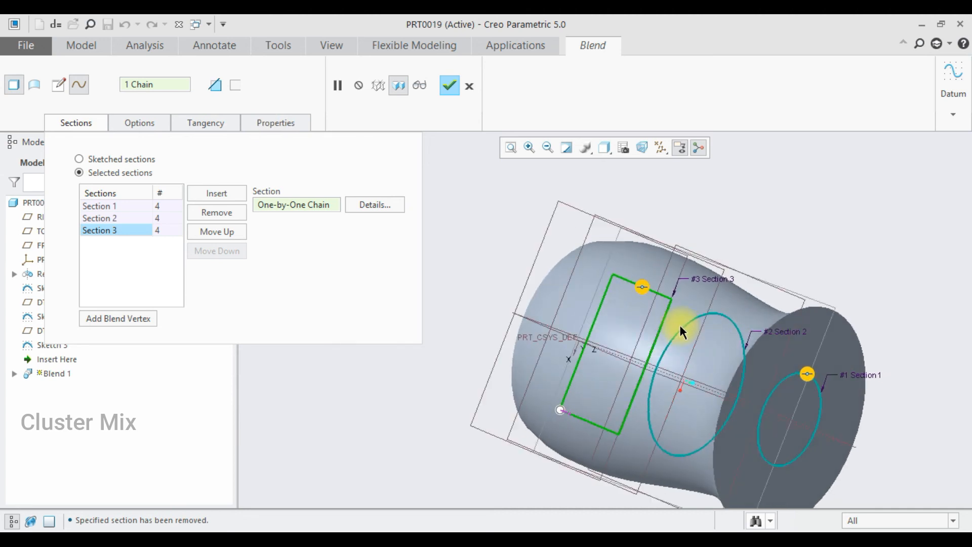
Step: Set the blend to remove material from the revolved body and complete the feature
left_click(223, 88)
middle_click_drag(744, 292, 709, 269)
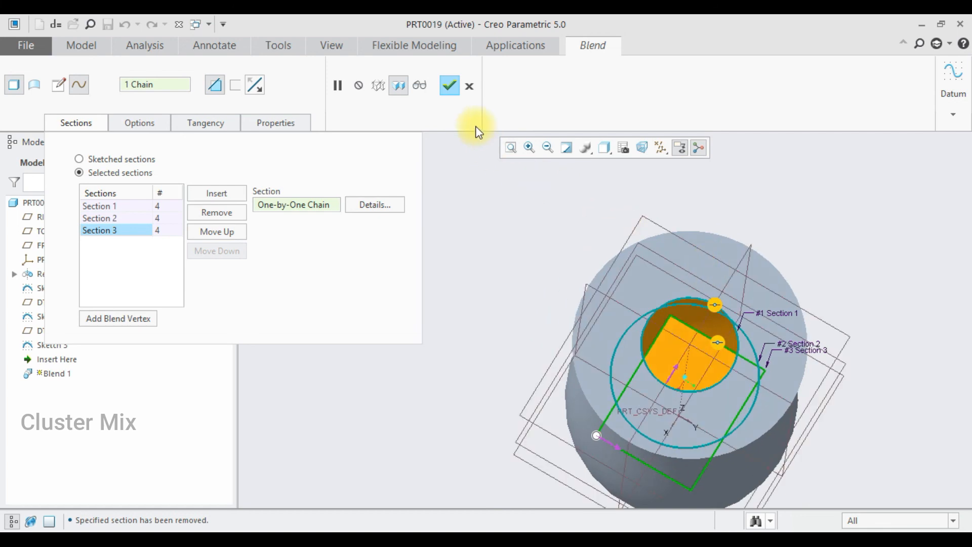
middle_click_drag(606, 252, 639, 269)
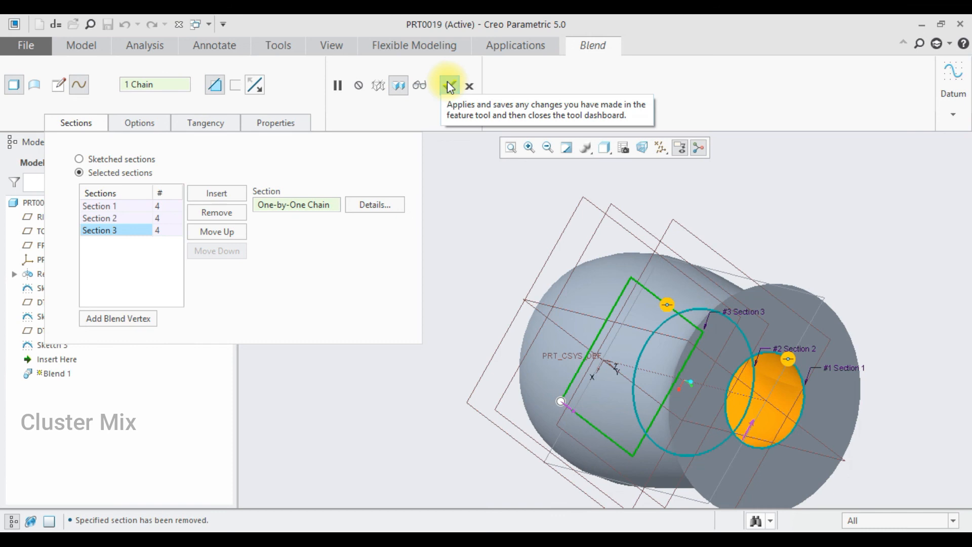
left_click(449, 86)
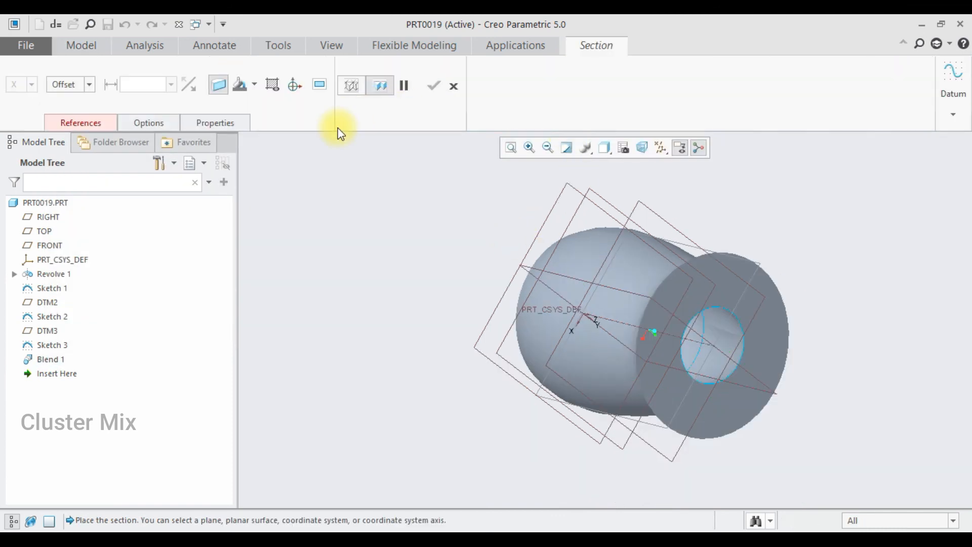
Step: Create a planar cross-section through the RIGHT datum plane at offset 0.00 to inspect the blended cut's interior
left_click(452, 87)
left_click(505, 105)
left_click(514, 122)
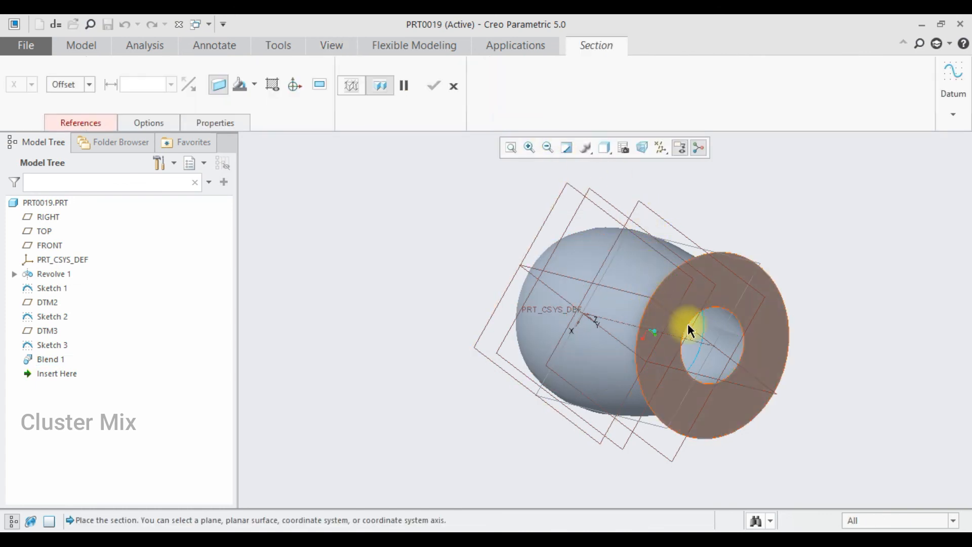
left_click(699, 338)
middle_click_drag(668, 354, 677, 336)
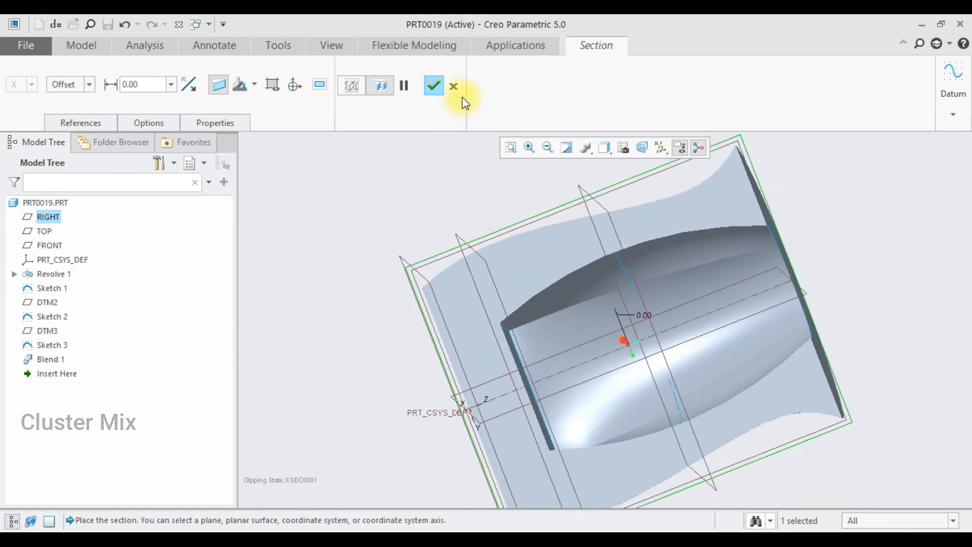
left_click(433, 86)
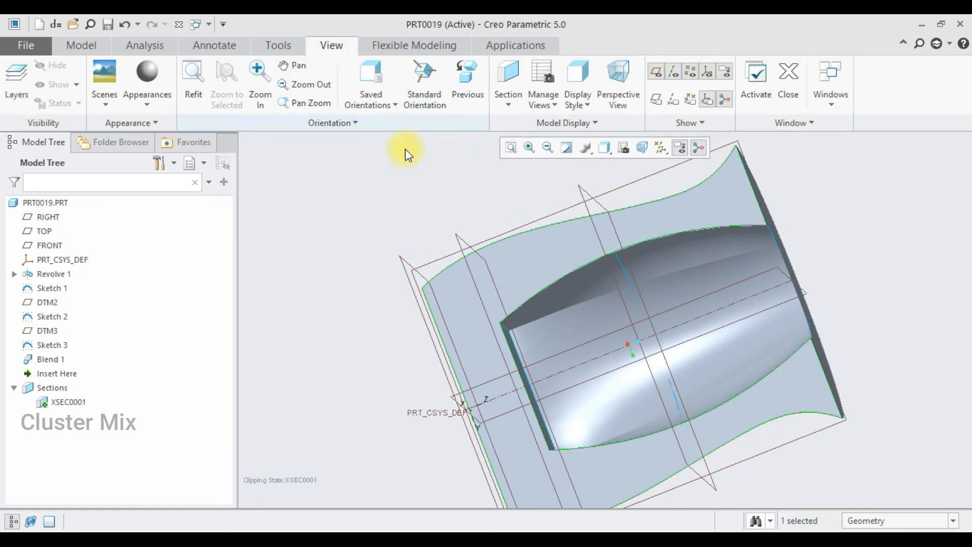
middle_click_drag(370, 195, 585, 320)
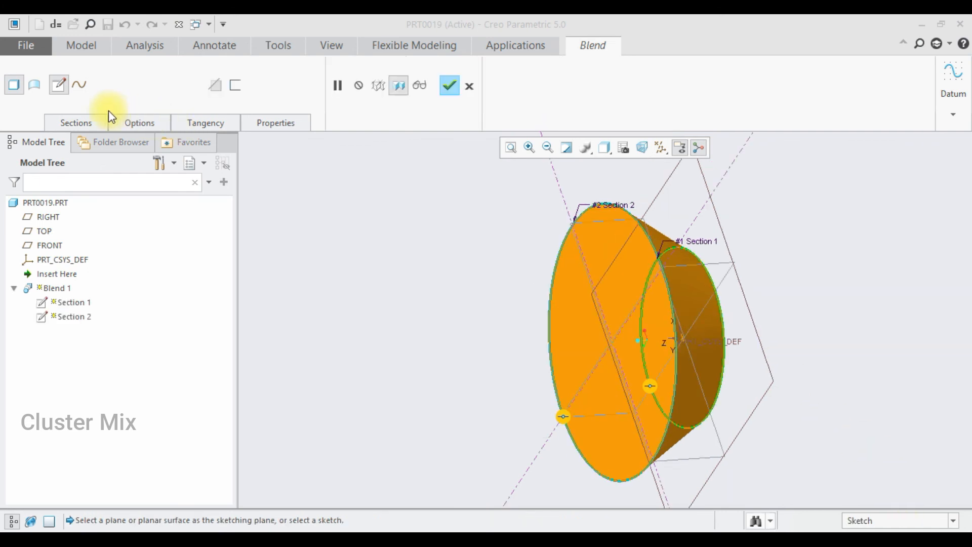
Step: Make the two-circle blend a thin-walled feature with a thickness of 10
left_click(234, 84)
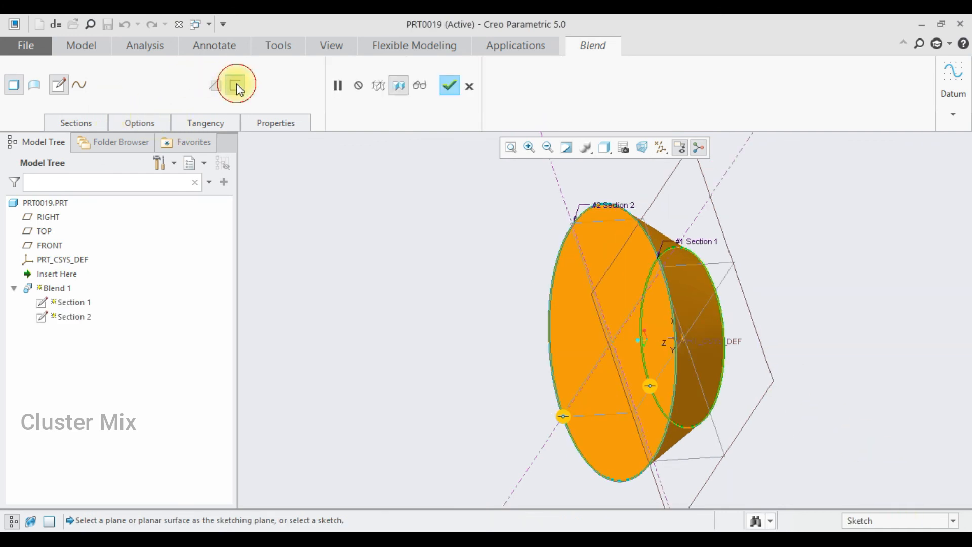
middle_click_drag(610, 260, 629, 267)
double_click(256, 84)
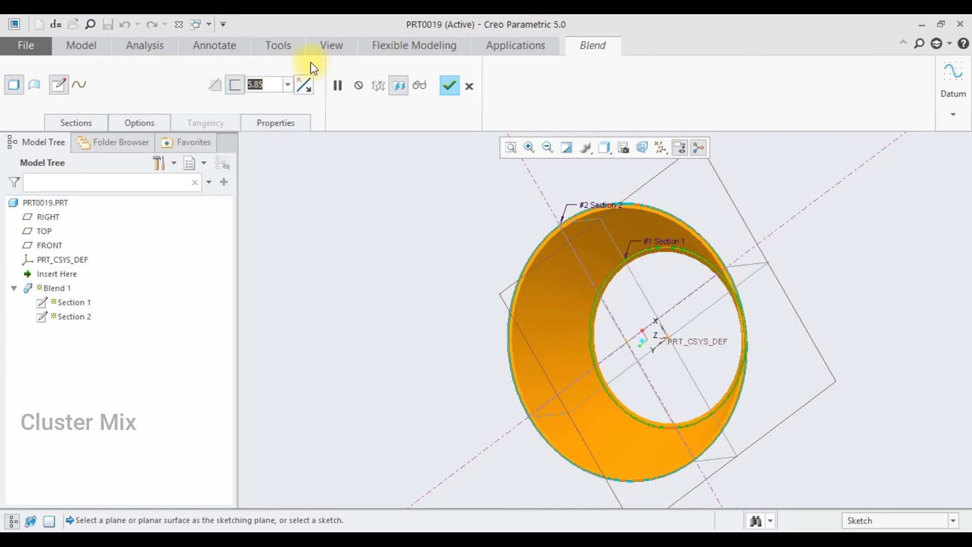
type("10")
key("Return")
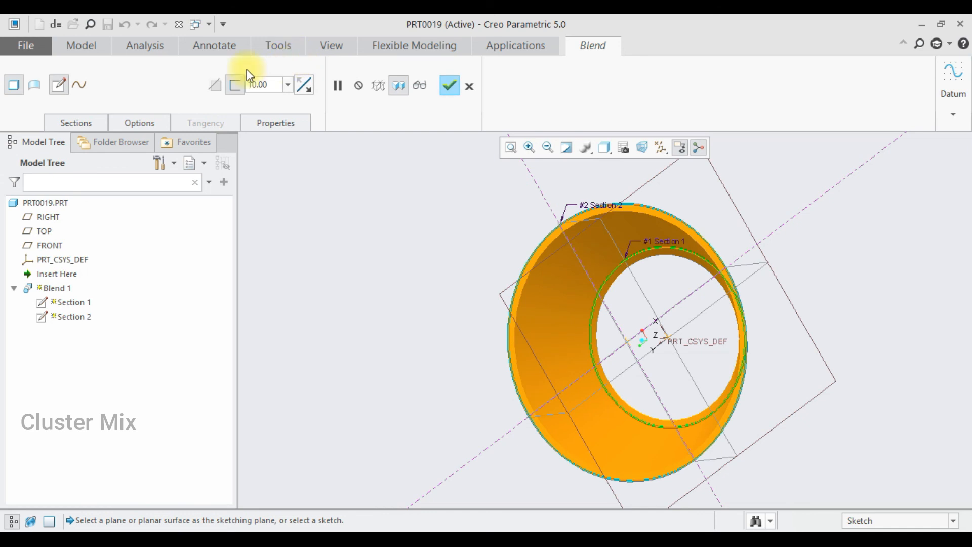
Step: Cycle the wall thickness side through its alternatives back to the inside of the sections and complete the blend
left_click(305, 86)
left_click(305, 85)
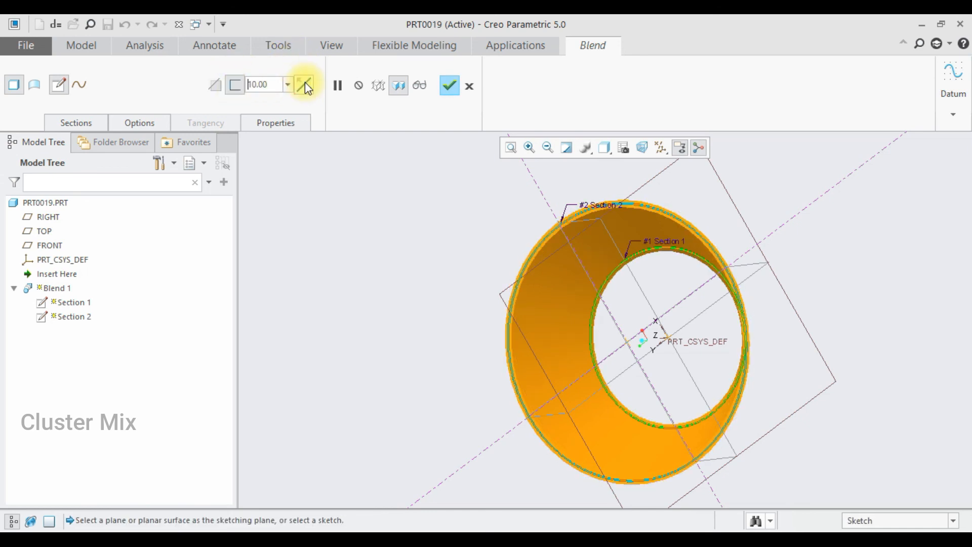
left_click(305, 84)
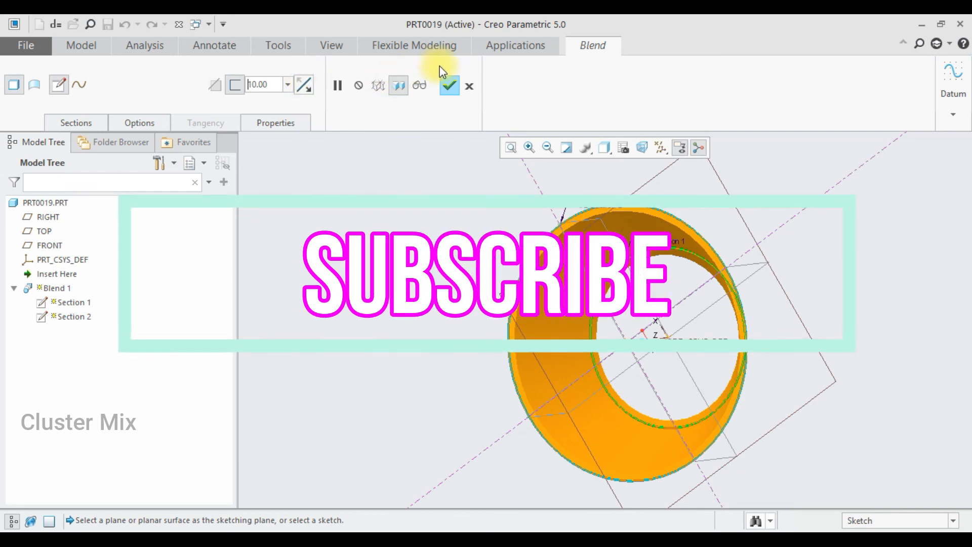
left_click(445, 87)
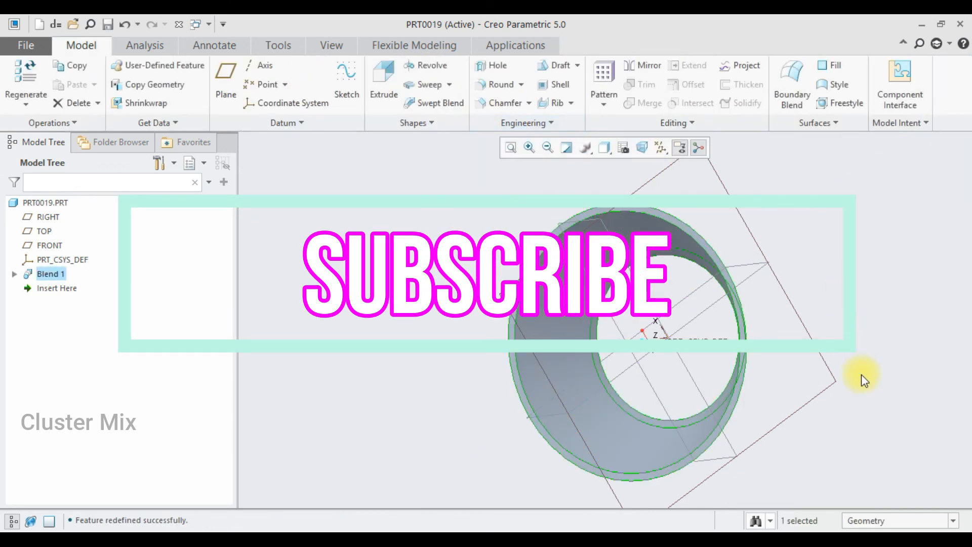